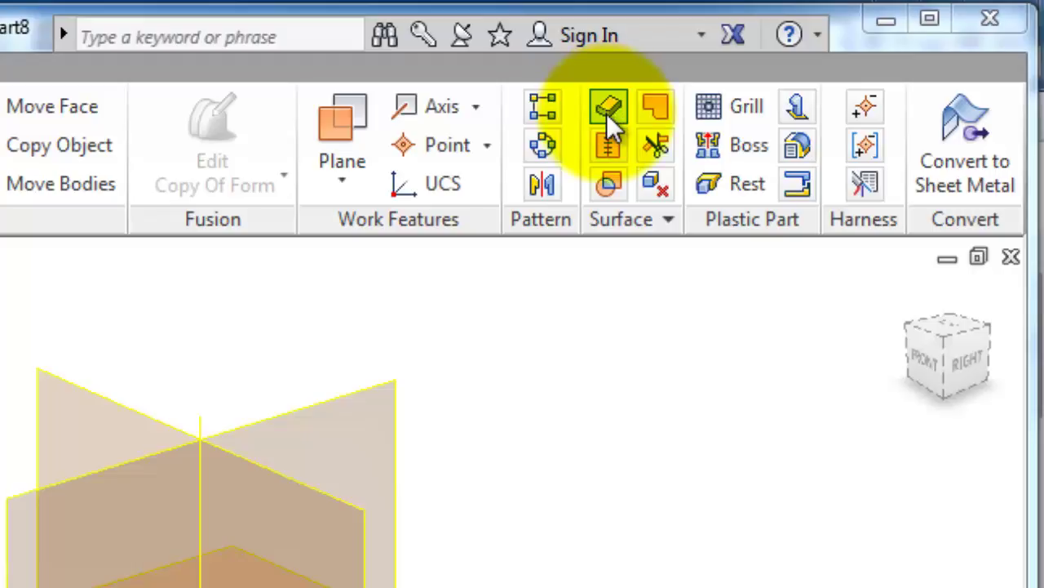
Step: Create a box primitive on the XZ plane, centred on the origin
{"action": "left_click", "coordinate": [607, 113]}
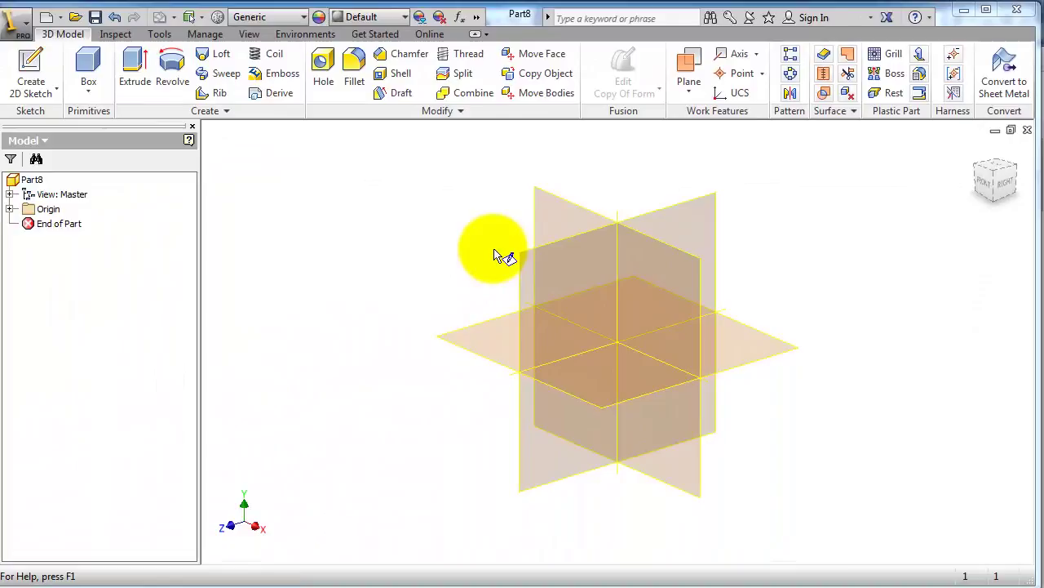
{"action": "left_click", "coordinate": [821, 61]}
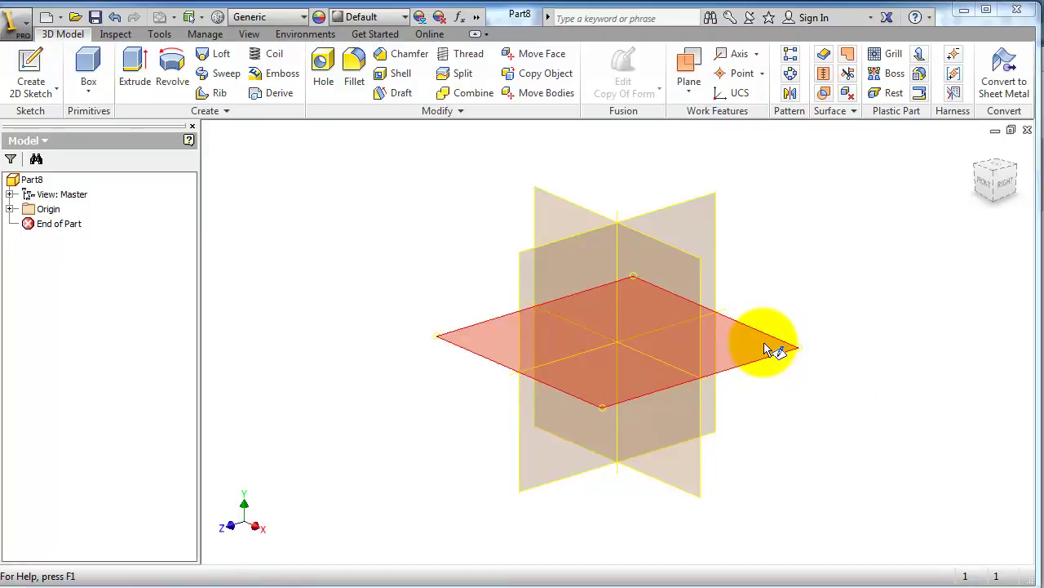
{"action": "left_click", "coordinate": [90, 75]}
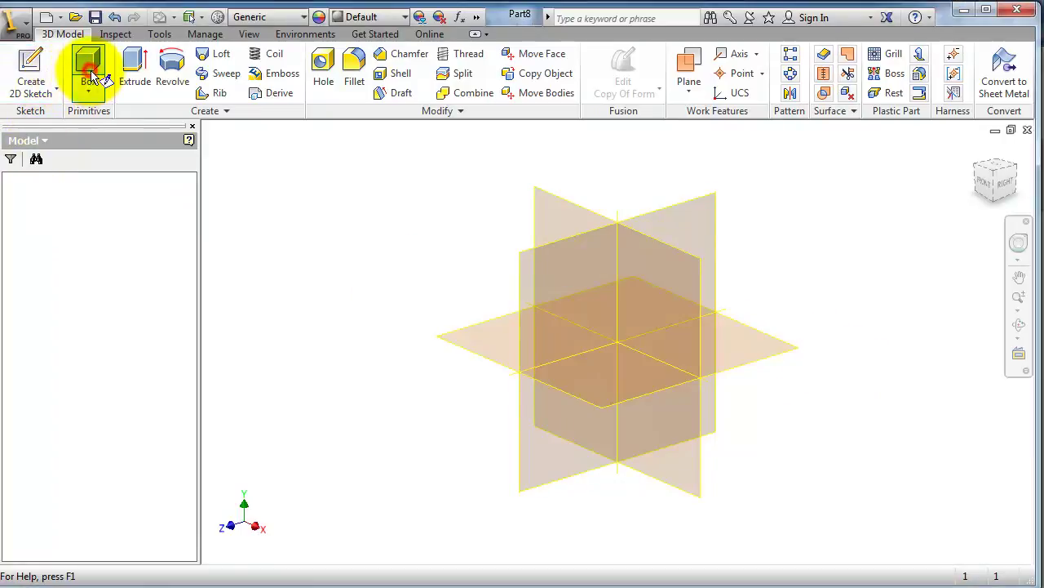
{"action": "left_click", "coordinate": [598, 371]}
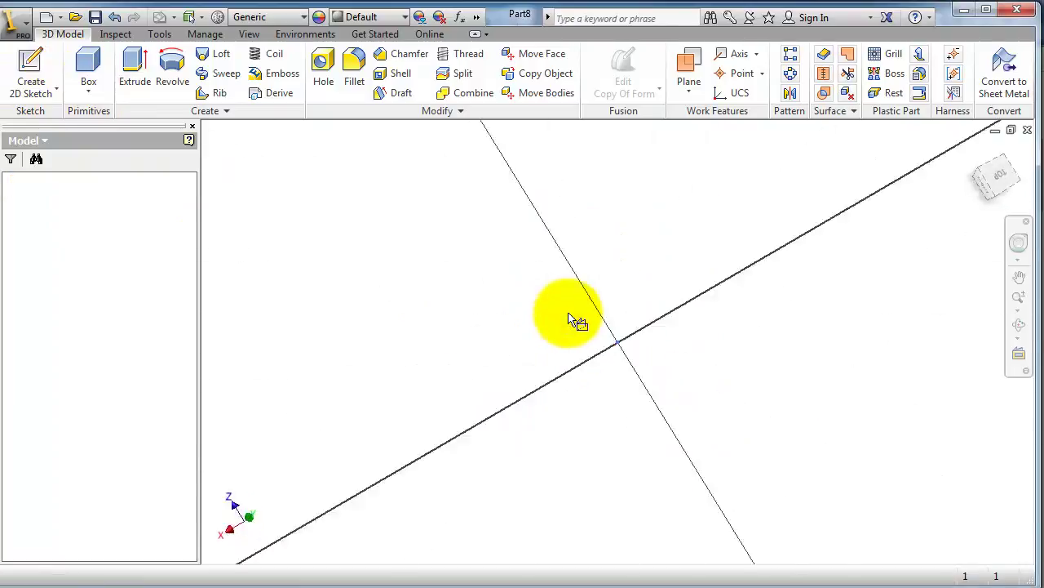
{"action": "left_click", "coordinate": [618, 342]}
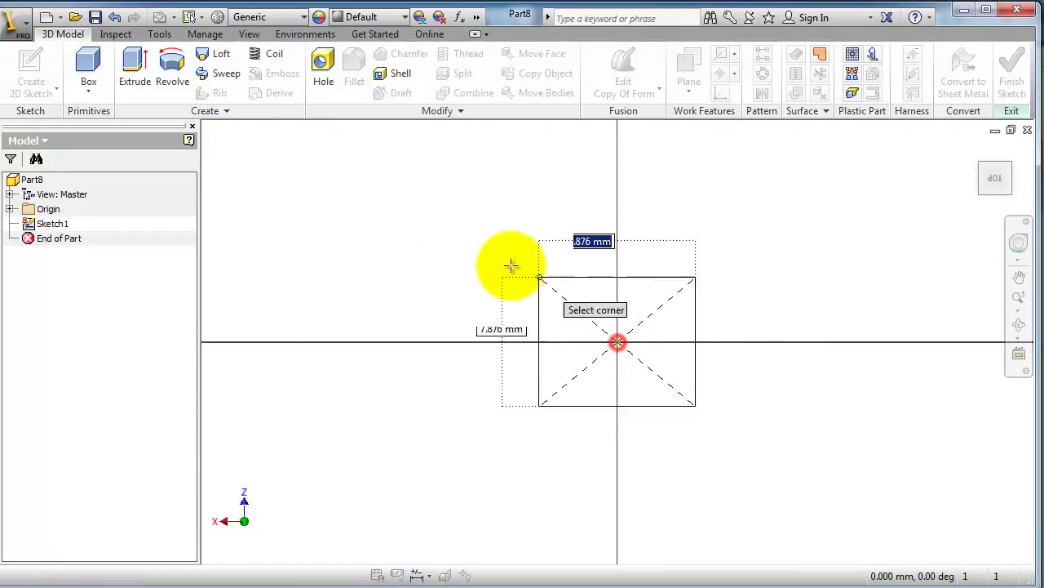
{"action": "left_click", "coordinate": [466, 250]}
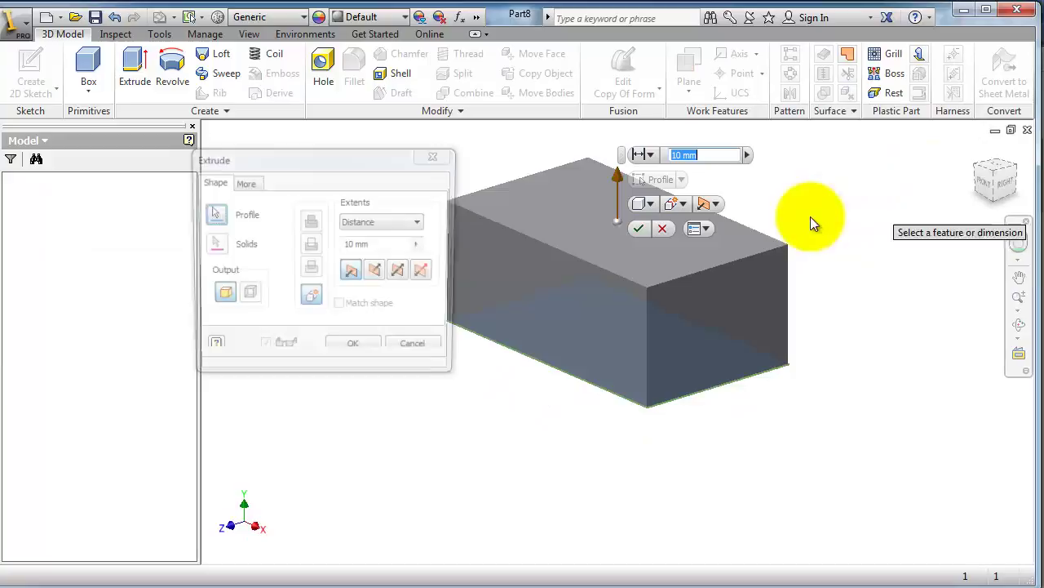
{"action": "left_click", "coordinate": [638, 228]}
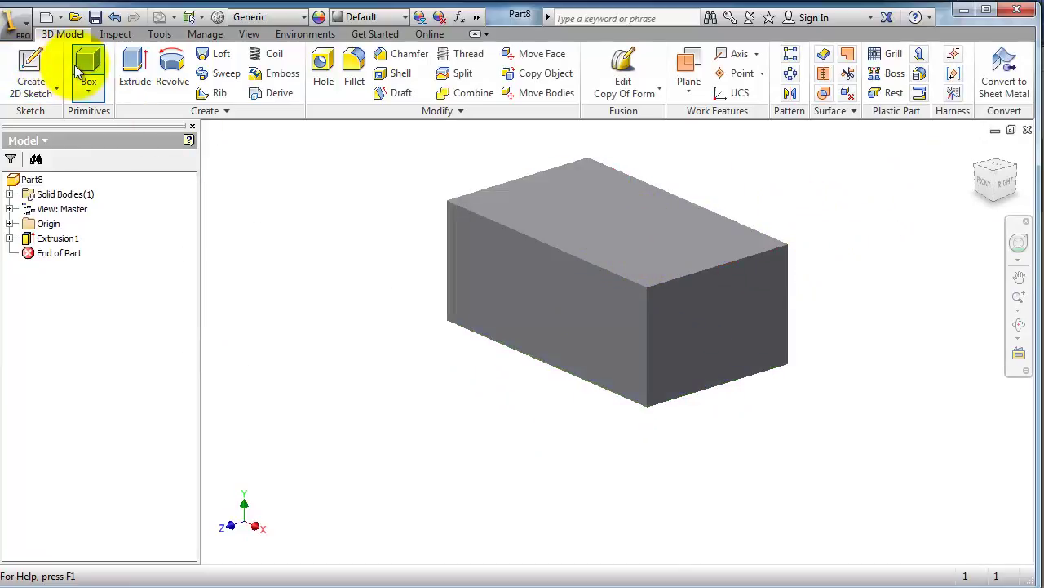
Step: Add a cylinder primitive centred on the block's top face
{"action": "left_click", "coordinate": [88, 90]}
{"action": "left_click", "coordinate": [110, 149]}
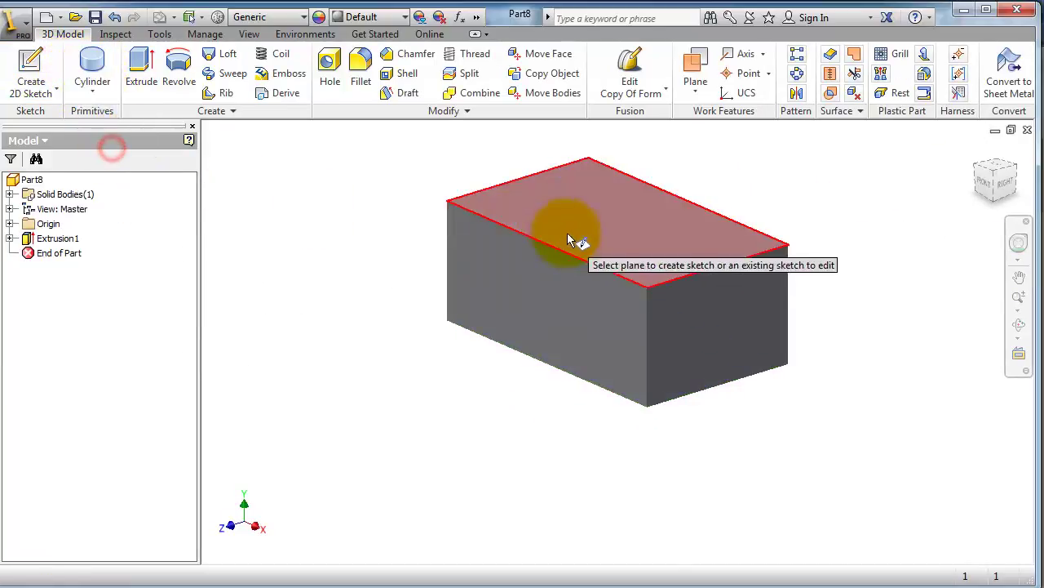
{"action": "left_click", "coordinate": [617, 220]}
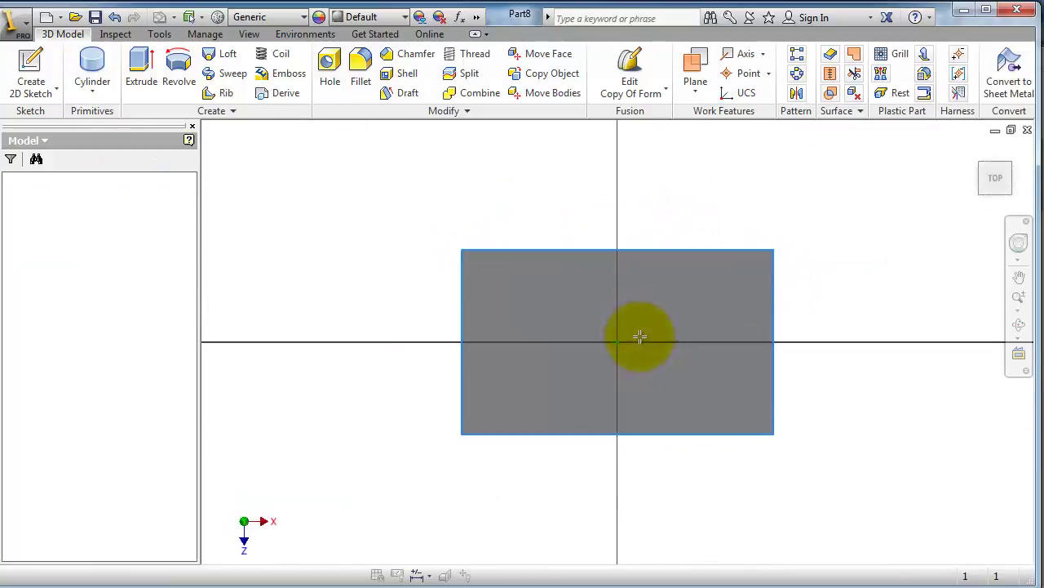
{"action": "left_click", "coordinate": [618, 343]}
{"action": "left_click", "coordinate": [601, 275]}
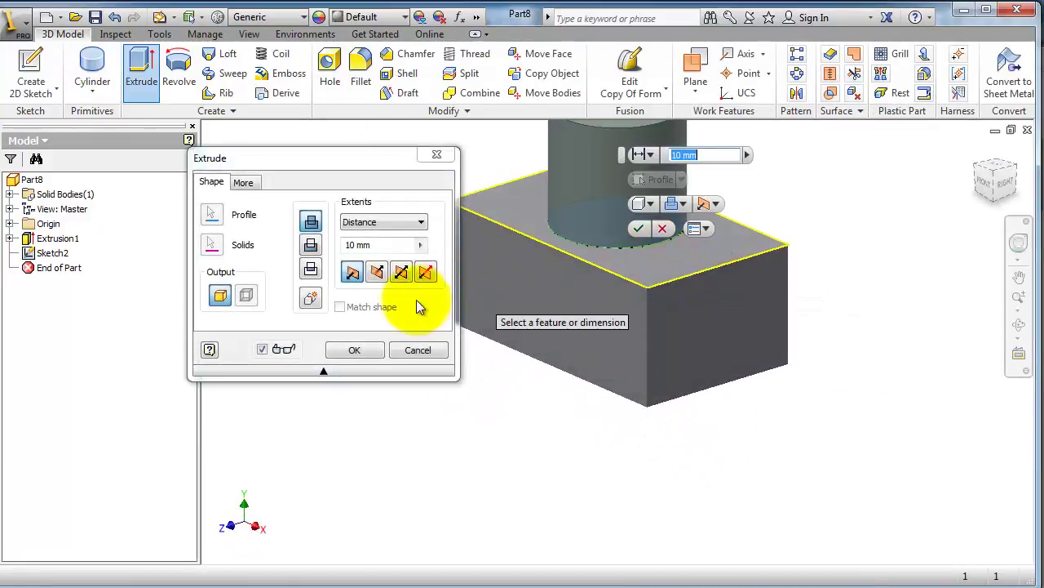
{"action": "left_click", "coordinate": [362, 344]}
{"action": "middle_click_drag", "start_coordinate": [767, 259], "coordinate": [770, 324]}
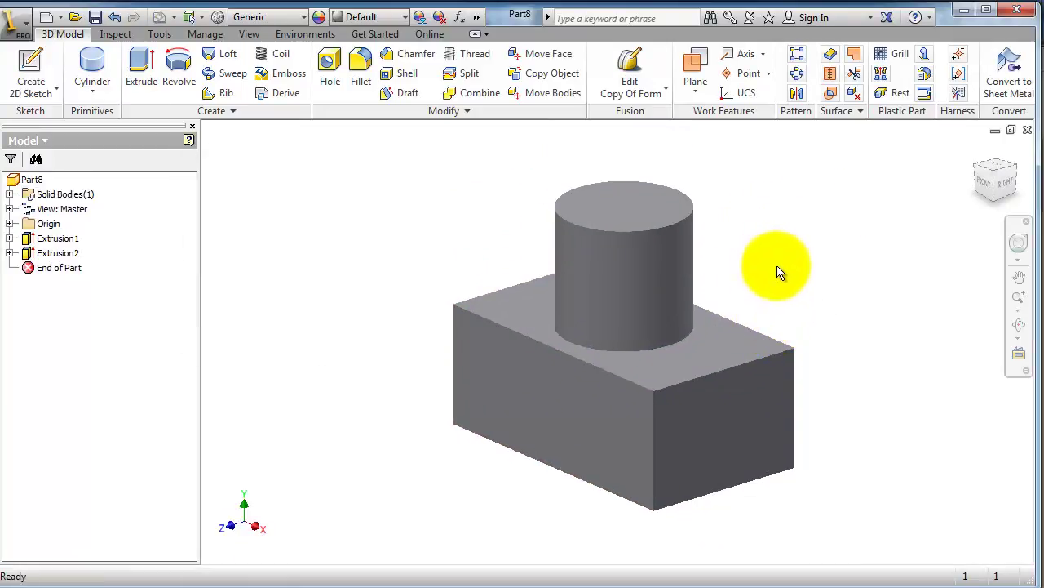
{"action": "middle_click_drag", "start_coordinate": [779, 272], "coordinate": [729, 255]}
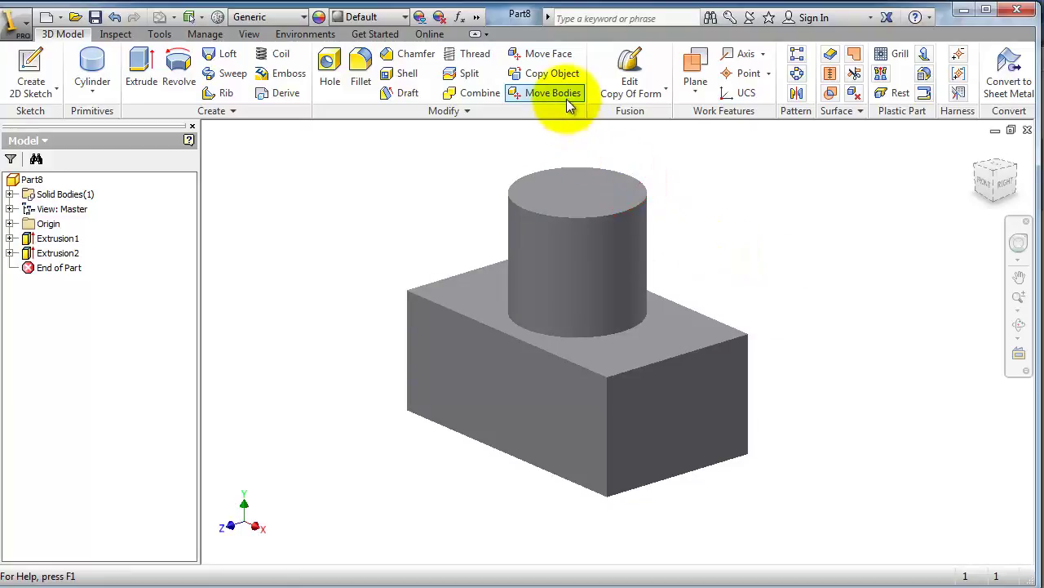
Step: Copy the block-and-cylinder body as Surface1 with Copy Object, keeping the original solid
{"action": "left_click", "coordinate": [559, 75]}
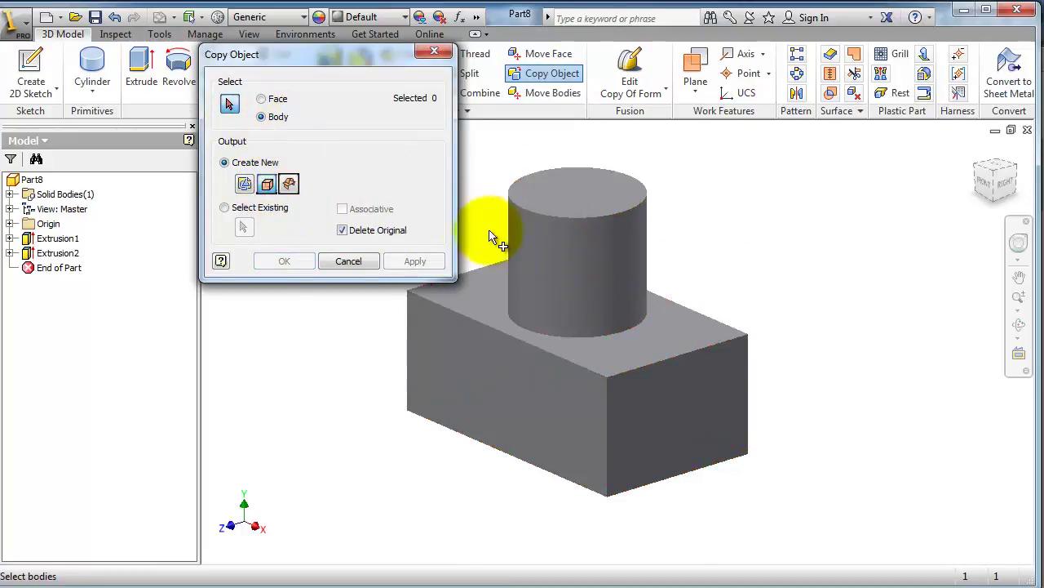
{"action": "left_click", "coordinate": [554, 238]}
{"action": "left_click", "coordinate": [303, 260]}
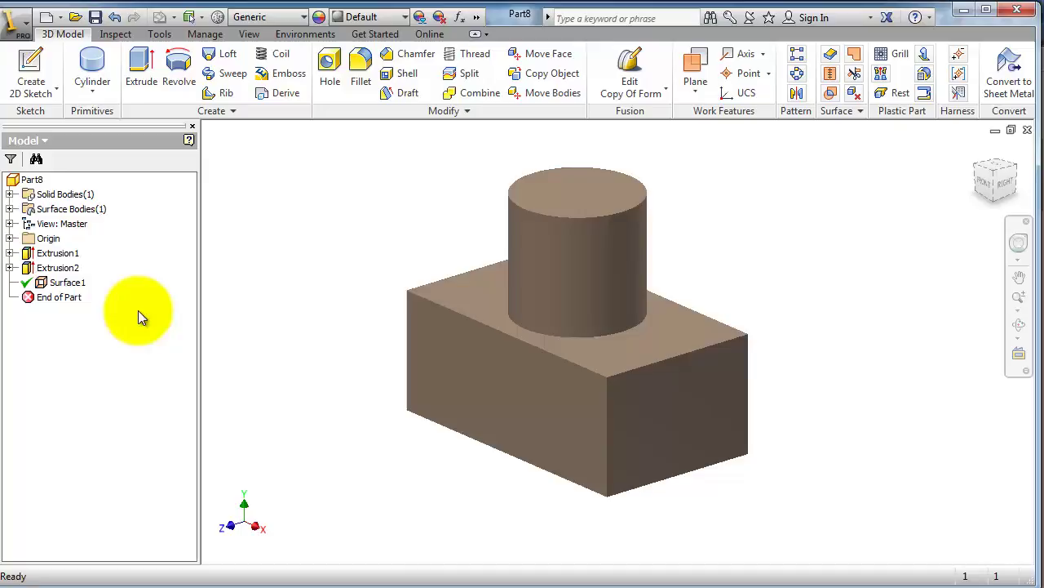
{"action": "left_click", "coordinate": [59, 253]}
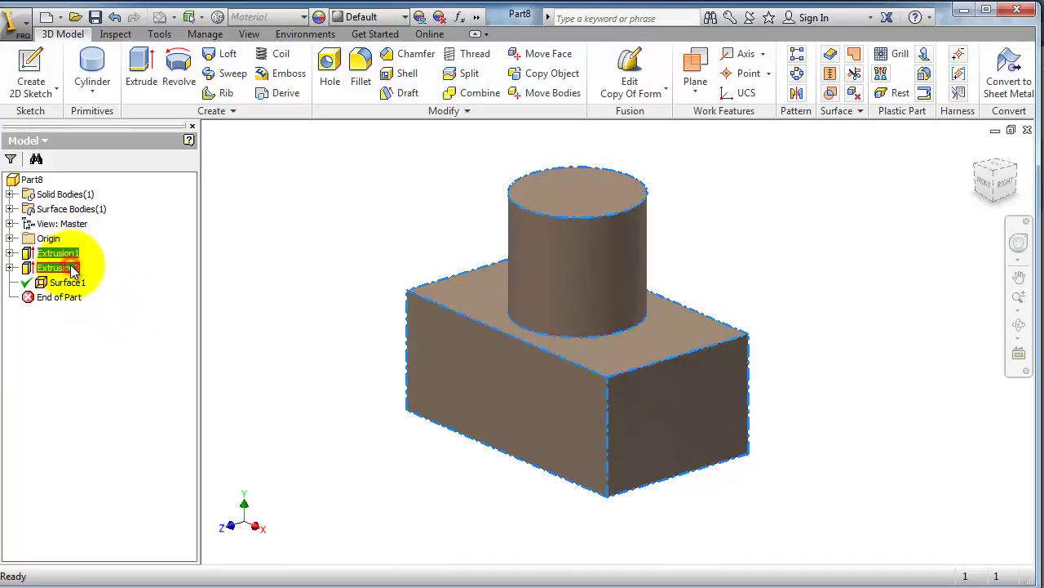
{"action": "right_click", "coordinate": [72, 271]}
{"action": "left_click", "coordinate": [115, 308]}
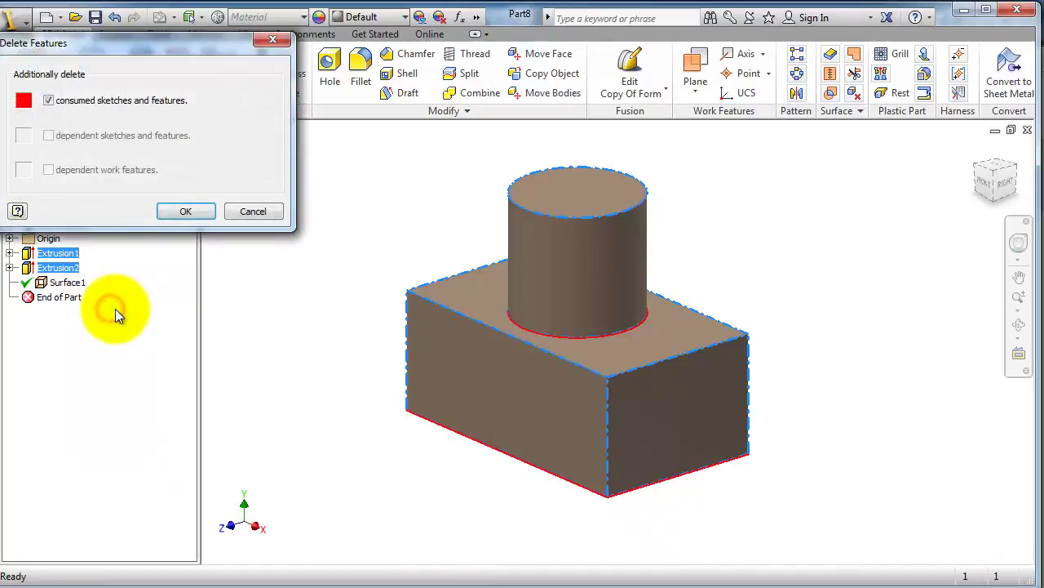
{"action": "left_click", "coordinate": [181, 214]}
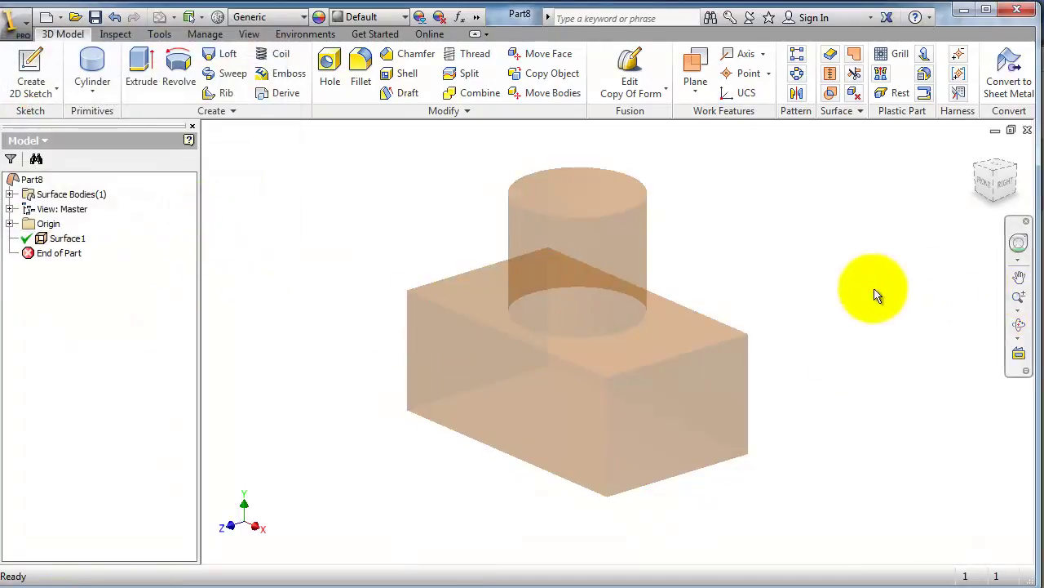
{"action": "mouse_move", "coordinate": [800, 334]}
{"action": "middle_mouse_down", "text": "shift"}
{"action": "mouse_move", "coordinate": [679, 296]}
{"action": "mouse_move", "coordinate": [792, 340]}
{"action": "mouse_move", "coordinate": [792, 328]}
{"action": "middle_mouse_up", "text": "shift"}
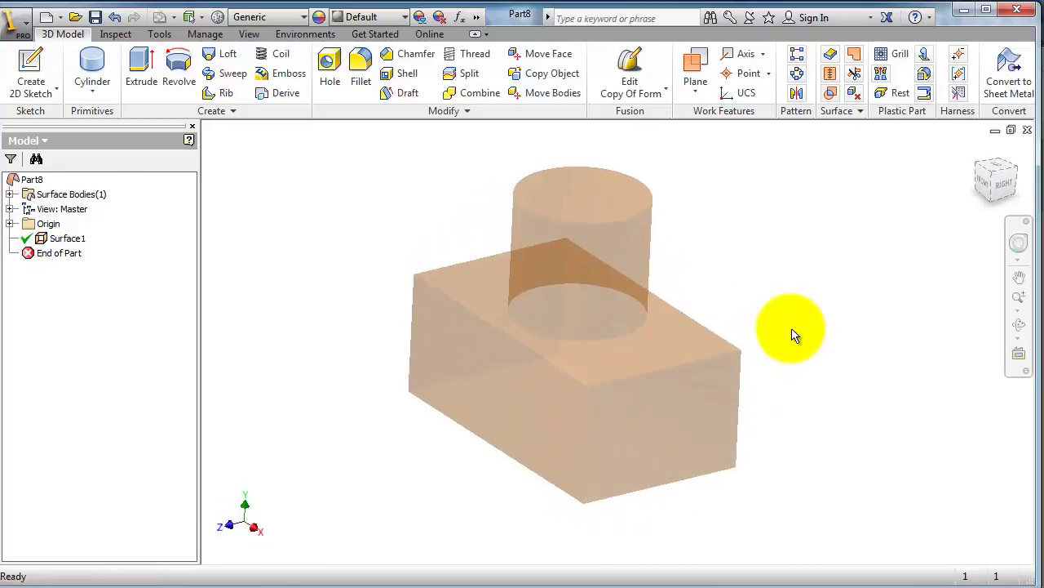
{"action": "key", "text": "ctrl+z"}
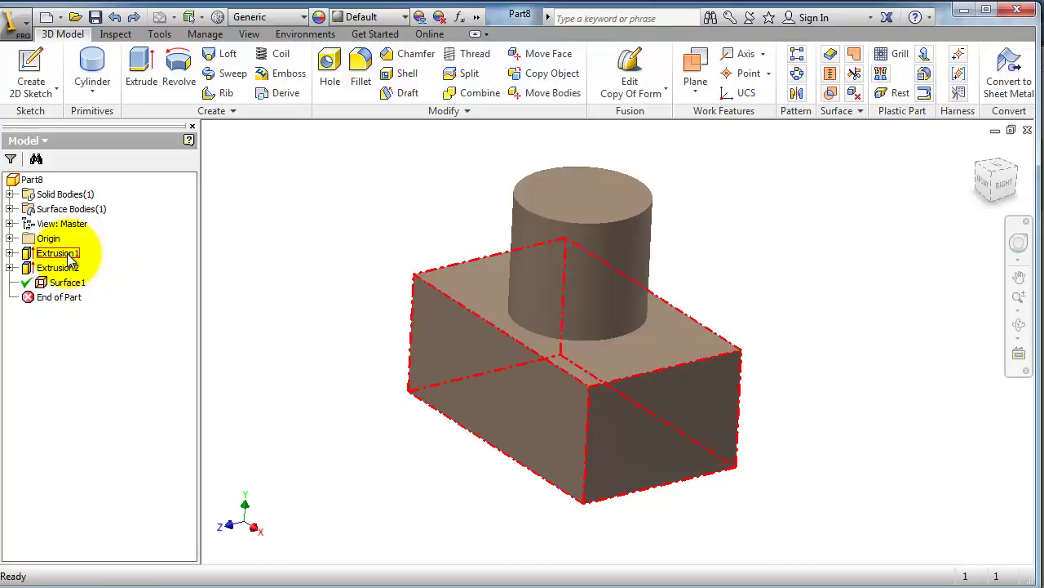
Step: Move the surface copy 50 mm along X, then frame both bodies in view
{"action": "left_click", "coordinate": [541, 94]}
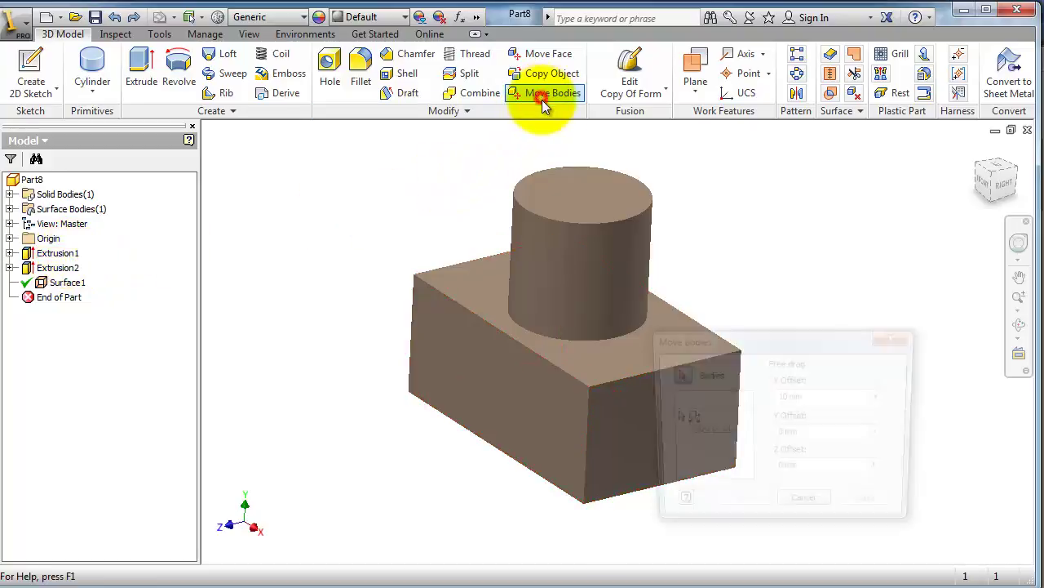
{"action": "left_click", "coordinate": [549, 381]}
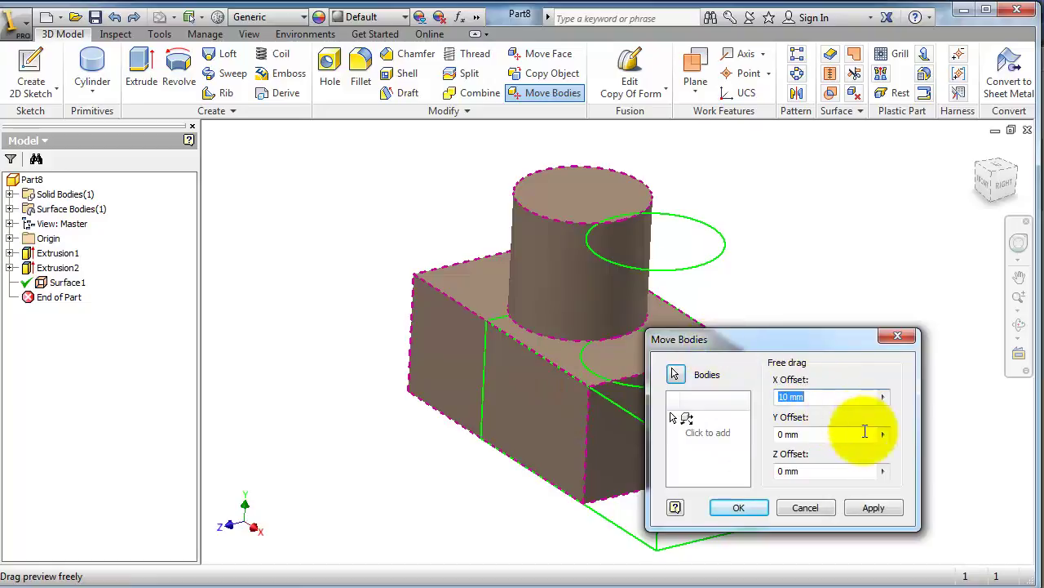
{"action": "type", "text": "50"}
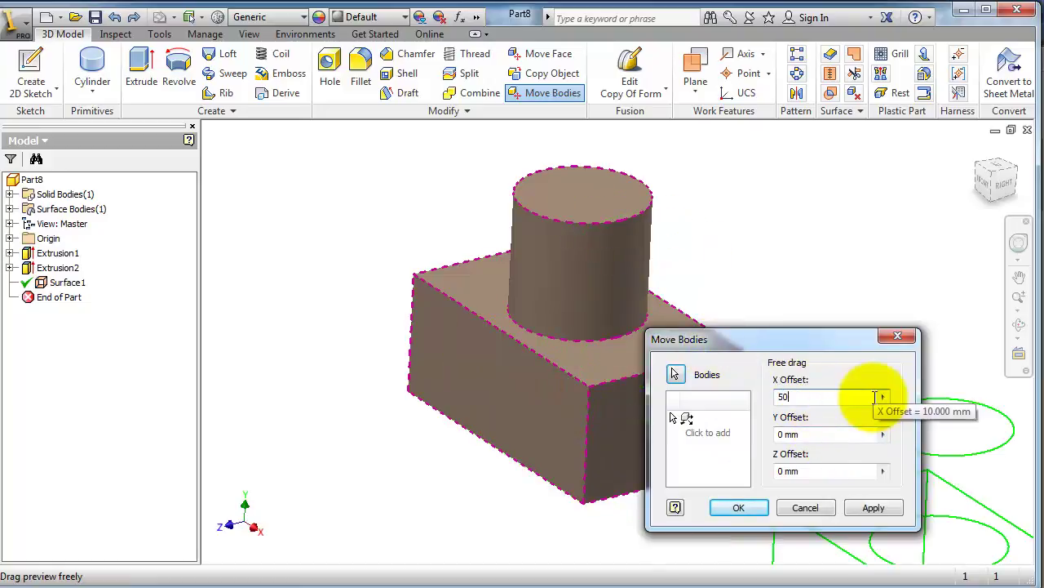
{"action": "left_click", "coordinate": [739, 507]}
{"action": "middle_click_drag", "start_coordinate": [787, 363], "coordinate": [638, 292]}
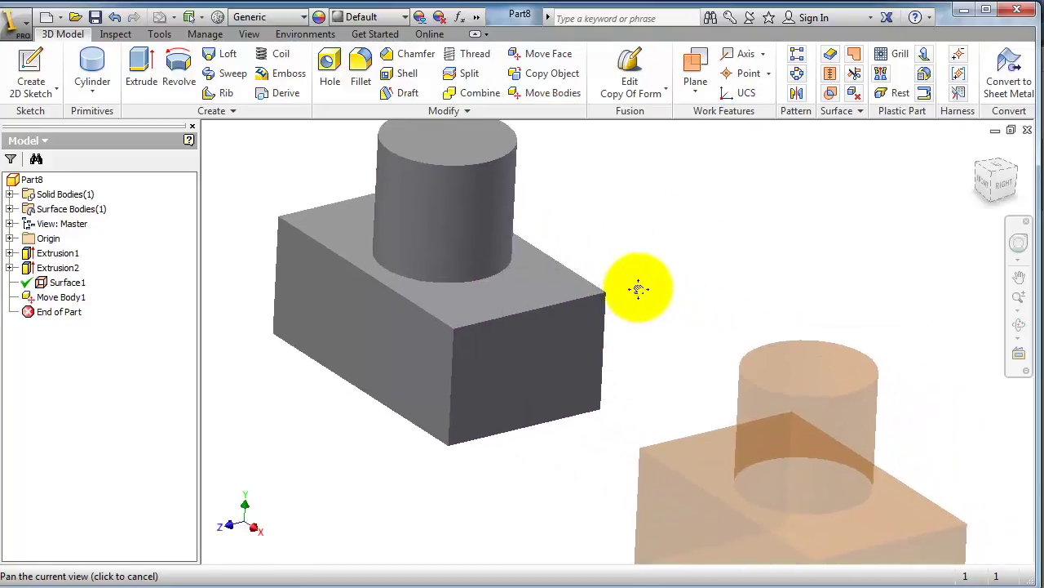
{"action": "mouse_move", "coordinate": [639, 391]}
{"action": "middle_mouse_down", "text": "shift"}
{"action": "mouse_move", "coordinate": [699, 399]}
{"action": "mouse_move", "coordinate": [681, 427]}
{"action": "mouse_move", "coordinate": [645, 401]}
{"action": "mouse_move", "coordinate": [660, 406]}
{"action": "mouse_move", "coordinate": [699, 368]}
{"action": "mouse_move", "coordinate": [648, 380]}
{"action": "mouse_move", "coordinate": [667, 370]}
{"action": "mouse_move", "coordinate": [660, 361]}
{"action": "middle_mouse_up", "text": "shift"}
{"action": "scroll", "coordinate": [660, 406], "scroll_direction": "up", "scroll_amount": 3}
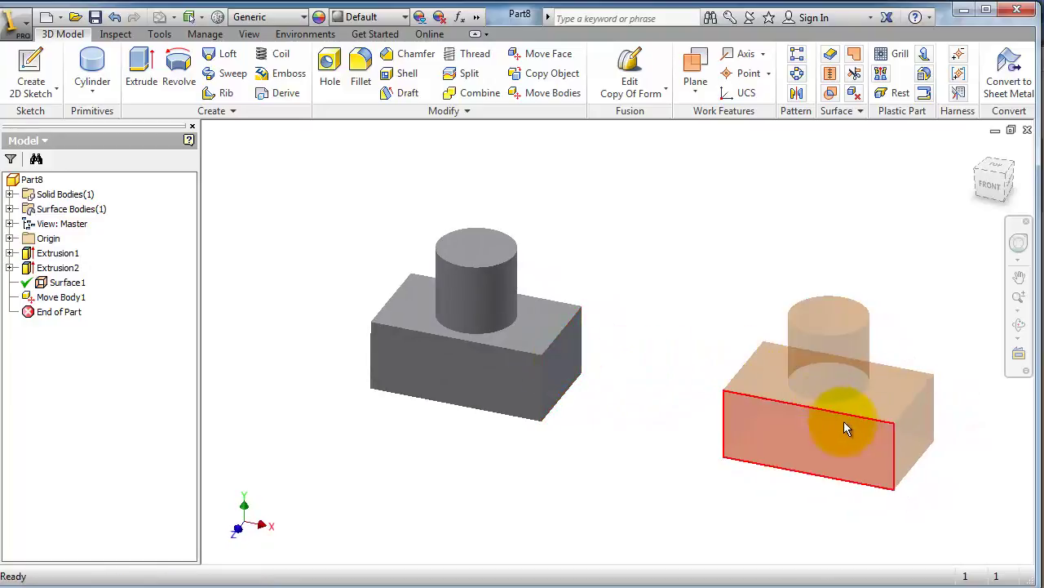
{"action": "mouse_move", "coordinate": [639, 362]}
{"action": "middle_mouse_down", "text": "shift"}
{"action": "mouse_move", "coordinate": [541, 355]}
{"action": "mouse_move", "coordinate": [760, 412]}
{"action": "middle_mouse_up", "text": "shift"}
{"action": "scroll", "coordinate": [612, 378], "scroll_direction": "up", "scroll_amount": 3}
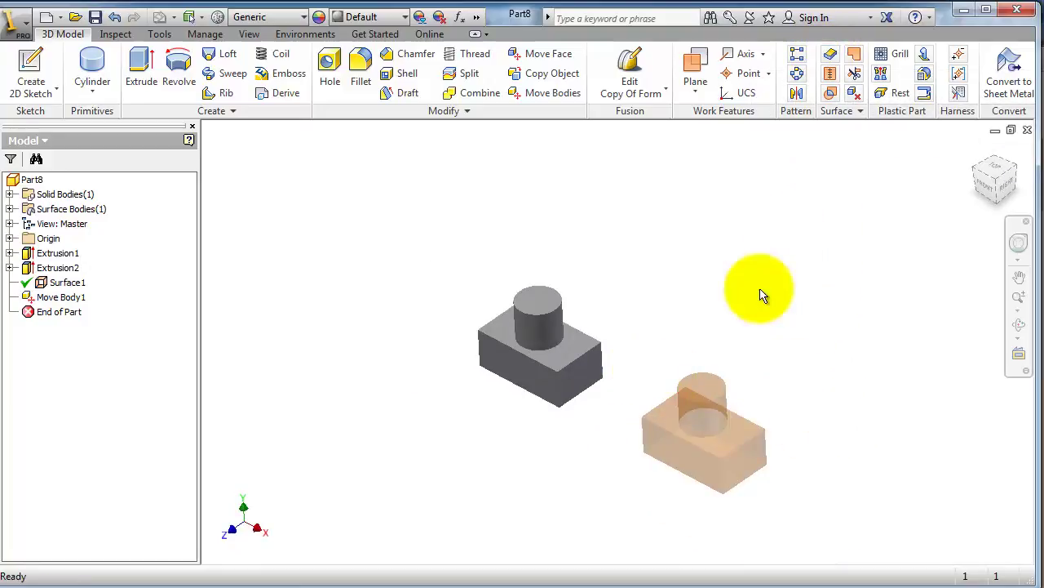
{"action": "scroll", "coordinate": [706, 436], "scroll_direction": "down", "scroll_amount": 3}
{"action": "scroll", "coordinate": [711, 449], "scroll_direction": "down", "scroll_amount": 3}
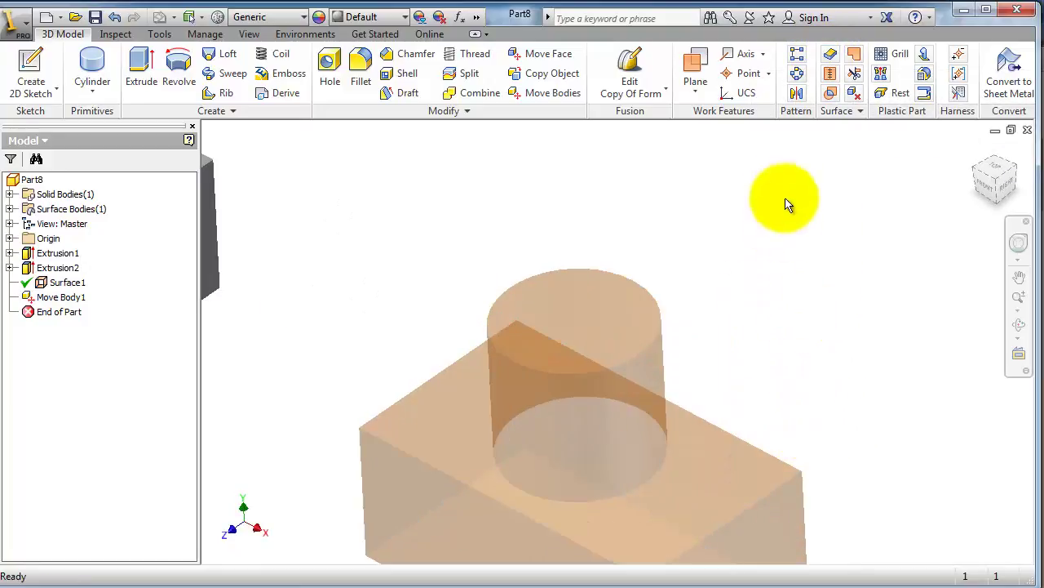
Step: Thicken the copied cylinder's faces by 2 mm, setting the direction outward
{"action": "left_click", "coordinate": [830, 57]}
{"action": "middle_click_drag", "start_coordinate": [821, 422], "coordinate": [816, 357]}
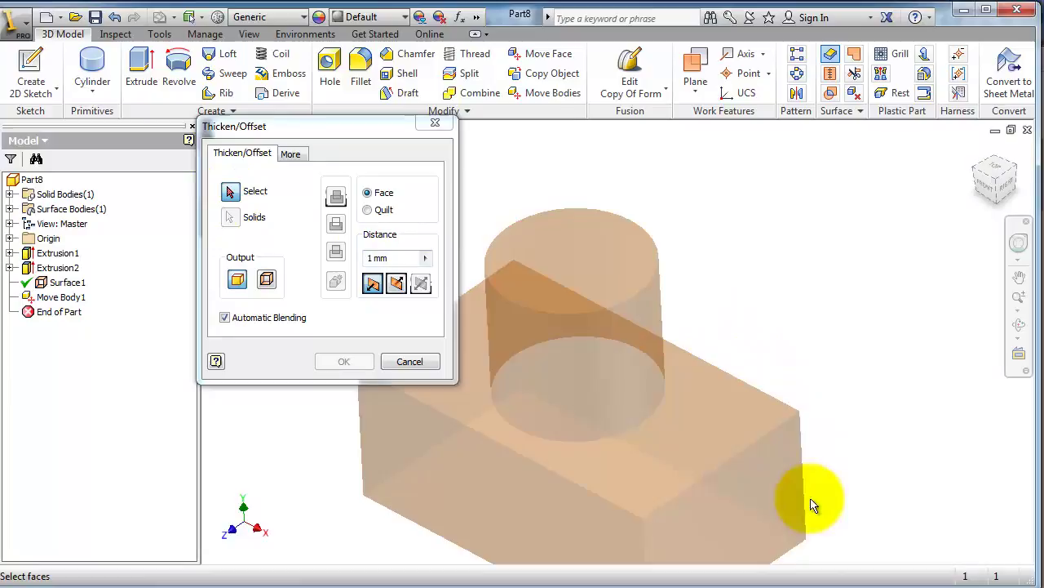
{"action": "left_click", "coordinate": [640, 372]}
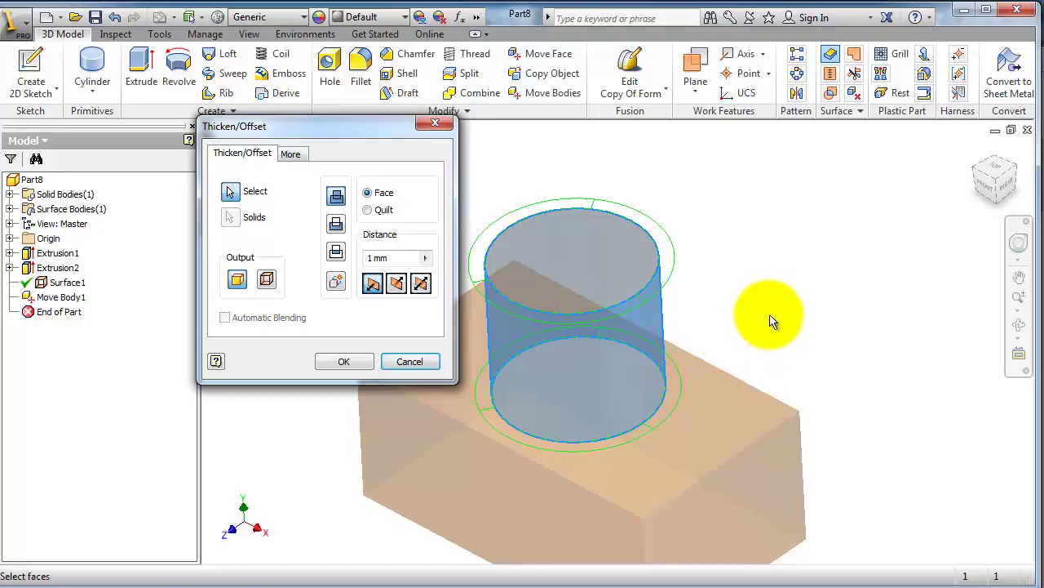
{"action": "middle_click_drag", "start_coordinate": [751, 319], "coordinate": [799, 280]}
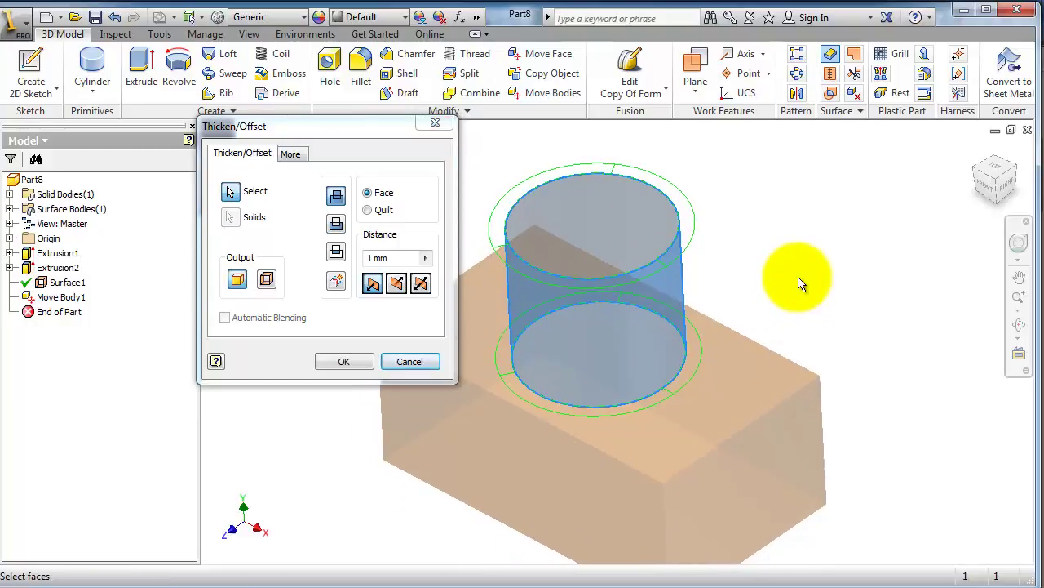
{"action": "left_click", "coordinate": [397, 289]}
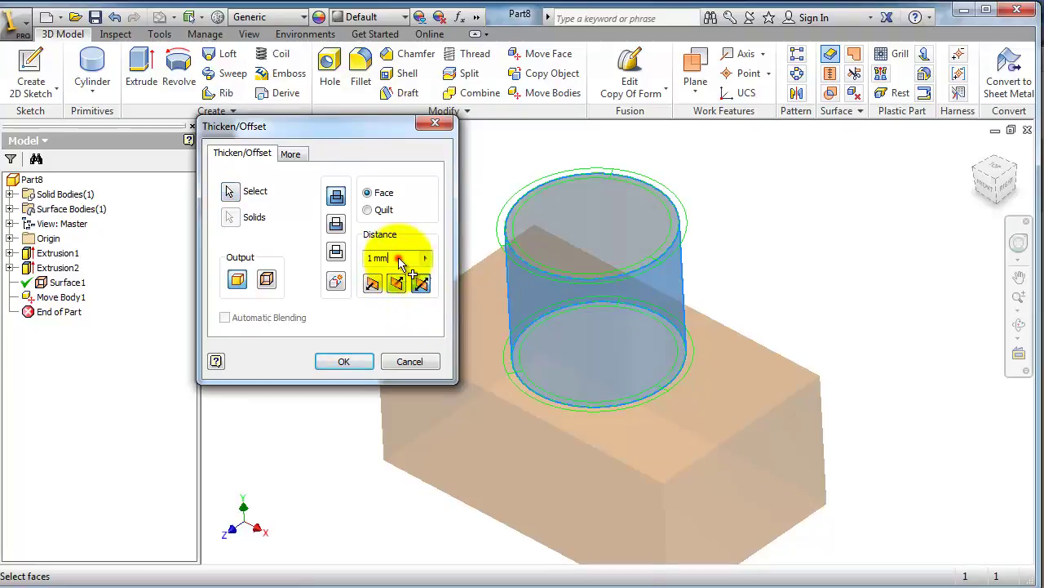
{"action": "left_click_drag", "start_coordinate": [400, 261], "coordinate": [374, 261]}
{"action": "type", "text": "2"}
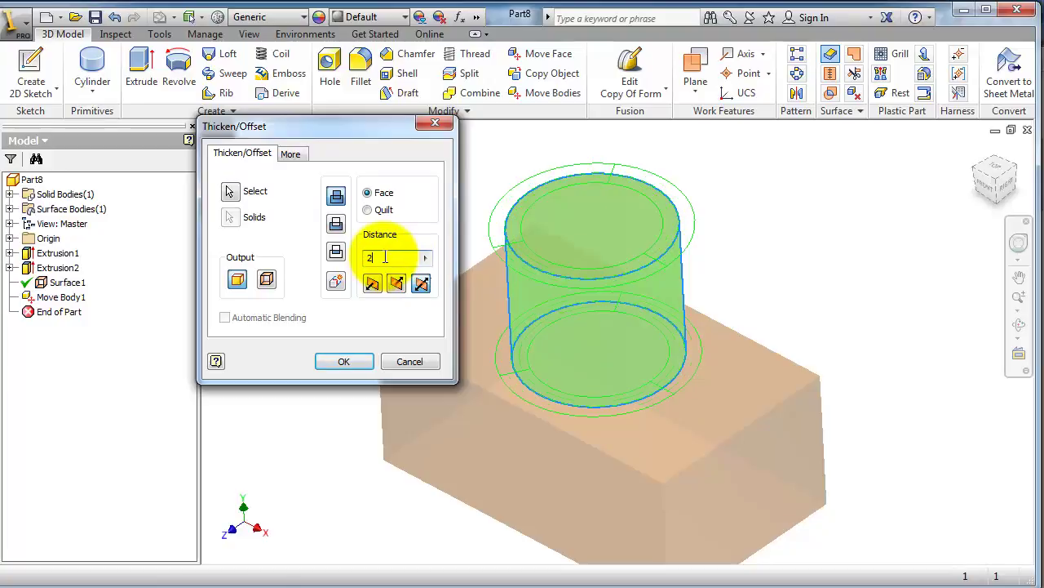
{"action": "left_click", "coordinate": [371, 292]}
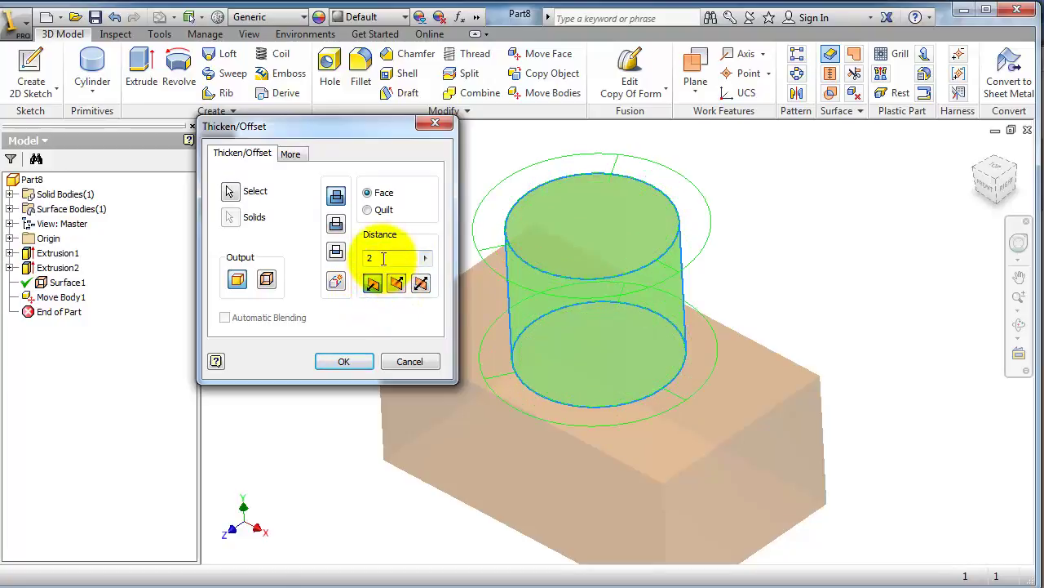
Step: Apply the cylinder thickening, then thicken the cylinder's top face as Thicken2
{"action": "left_click", "coordinate": [356, 364]}
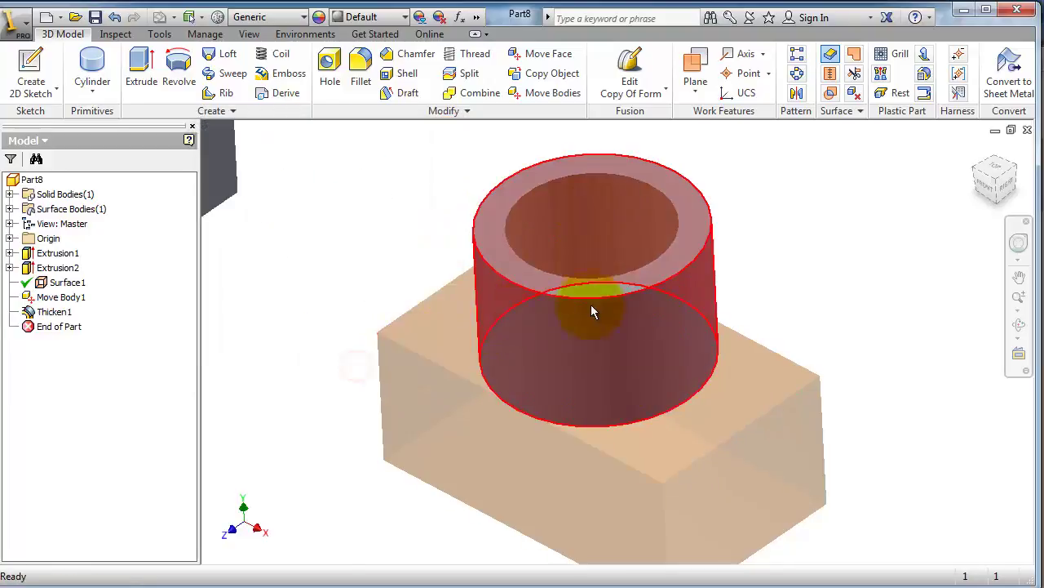
{"action": "mouse_move", "coordinate": [786, 196]}
{"action": "middle_mouse_down", "text": "shift"}
{"action": "mouse_move", "coordinate": [790, 222]}
{"action": "mouse_move", "coordinate": [788, 201]}
{"action": "middle_mouse_up", "text": "shift"}
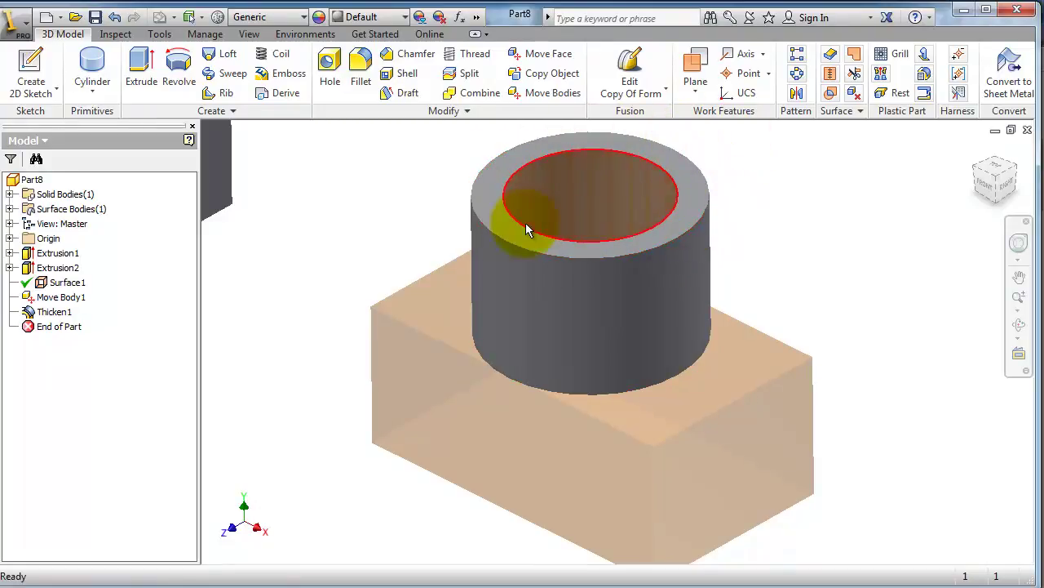
{"action": "left_click", "coordinate": [829, 56]}
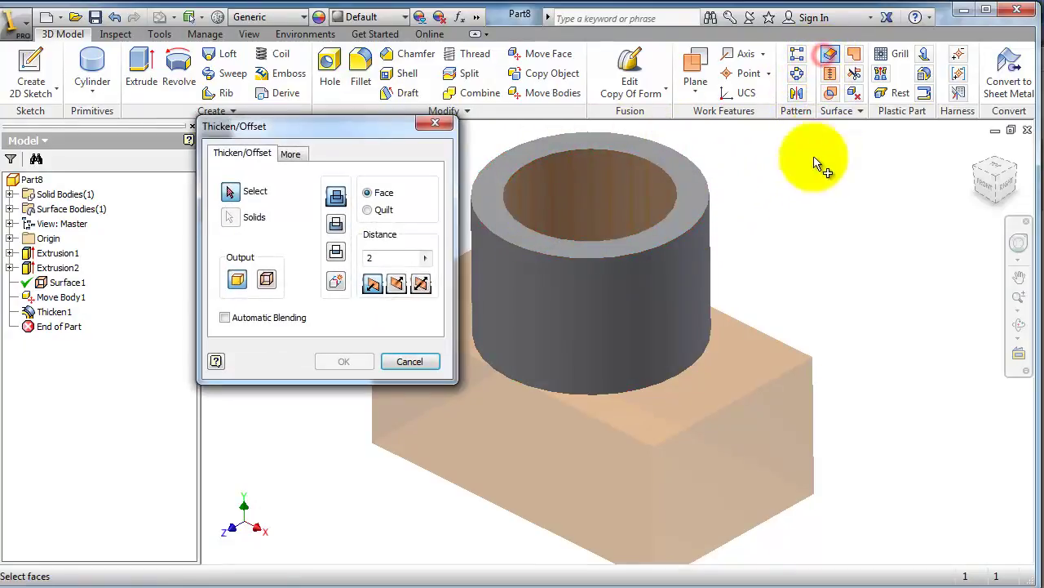
{"action": "left_click", "coordinate": [592, 211]}
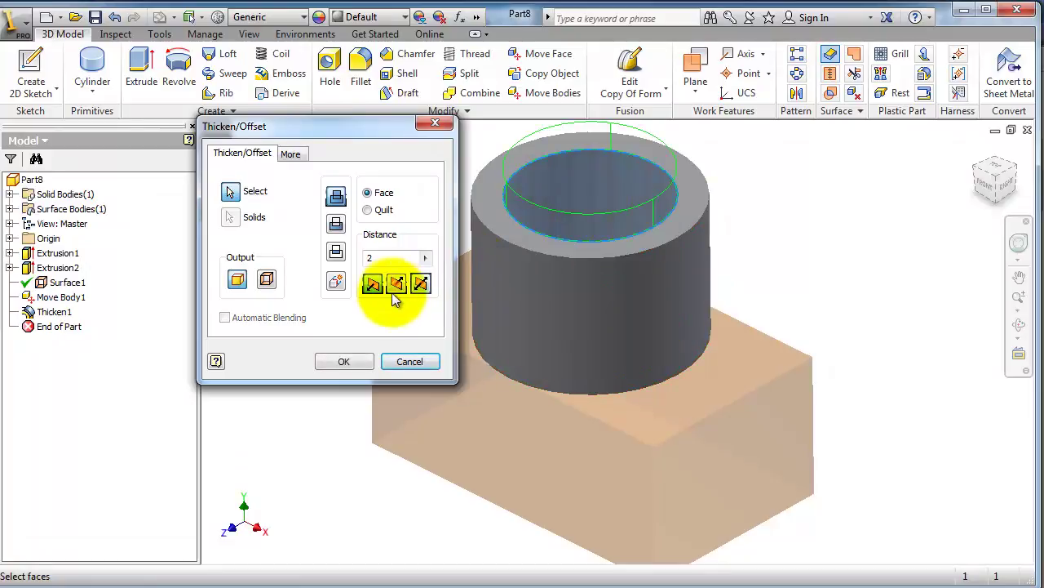
{"action": "left_click", "coordinate": [343, 361]}
{"action": "middle_click_drag", "start_coordinate": [805, 234], "coordinate": [792, 245], "text": "shift"}
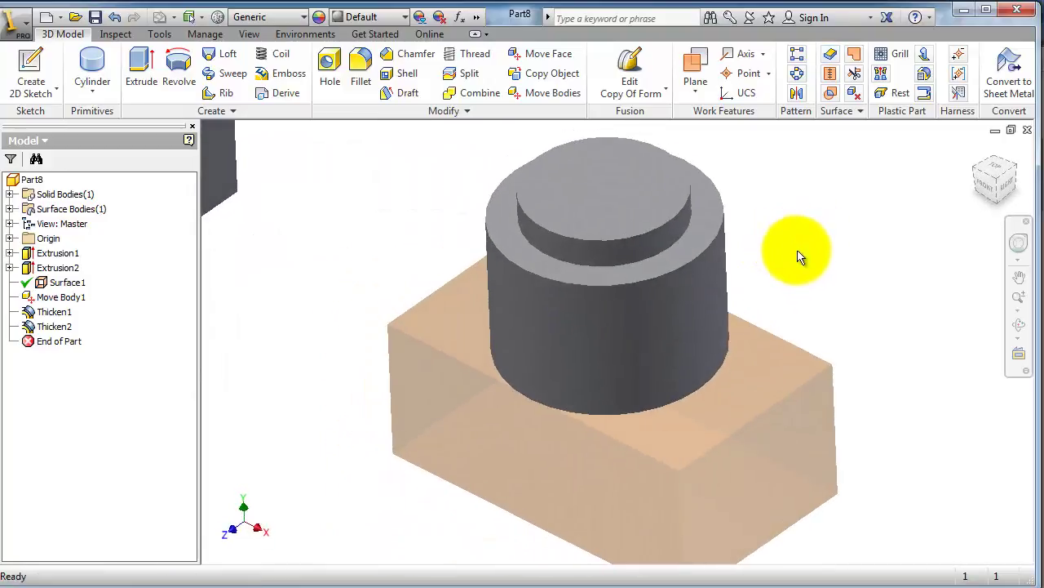
Step: Edit Thicken2 to flip the cap downward with a smaller distance
{"action": "double_click", "coordinate": [52, 328]}
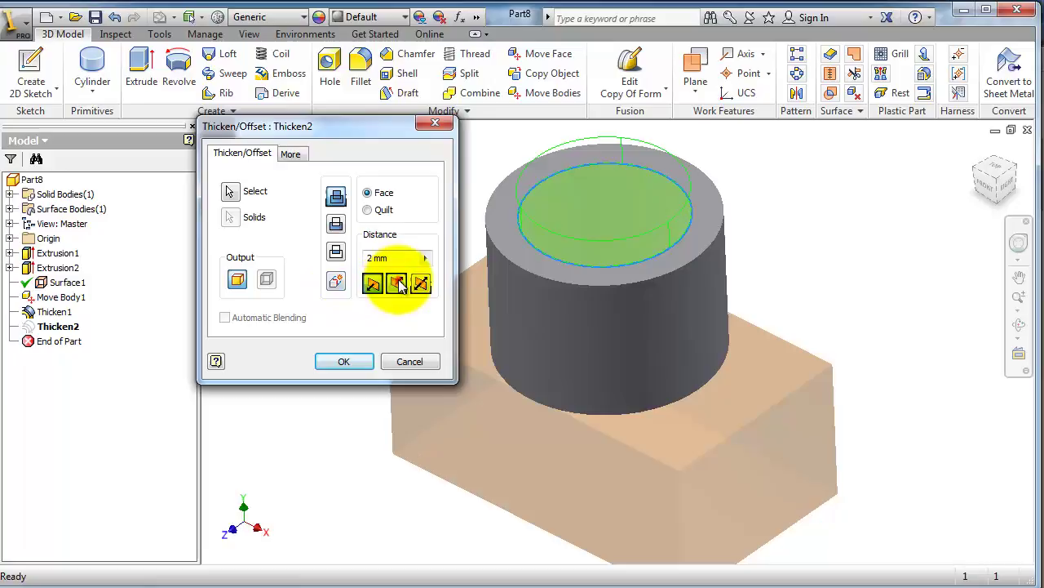
{"action": "left_click", "coordinate": [400, 283]}
{"action": "left_click_drag", "start_coordinate": [394, 257], "coordinate": [371, 260]}
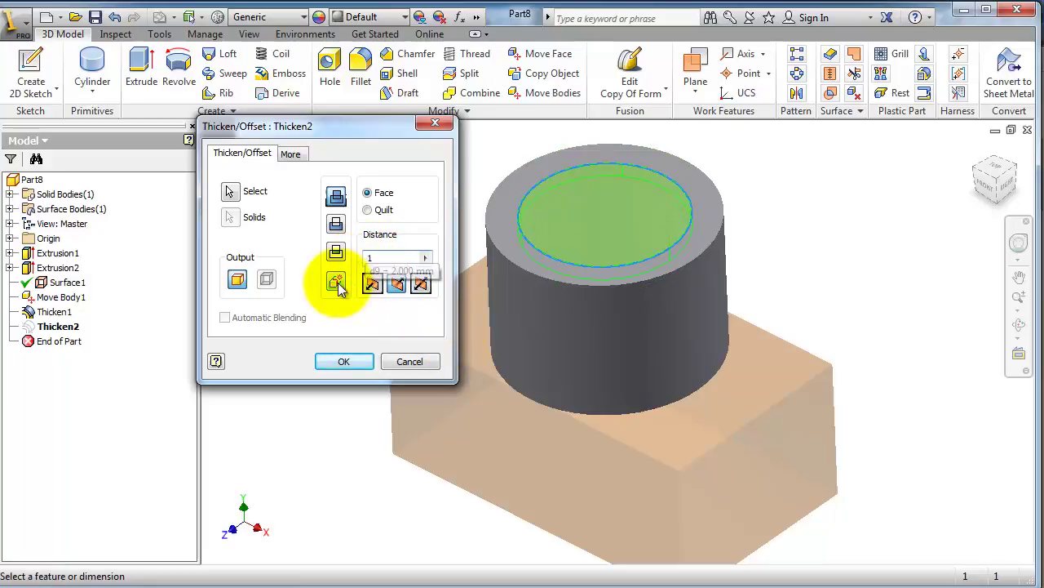
{"action": "left_click", "coordinate": [343, 361]}
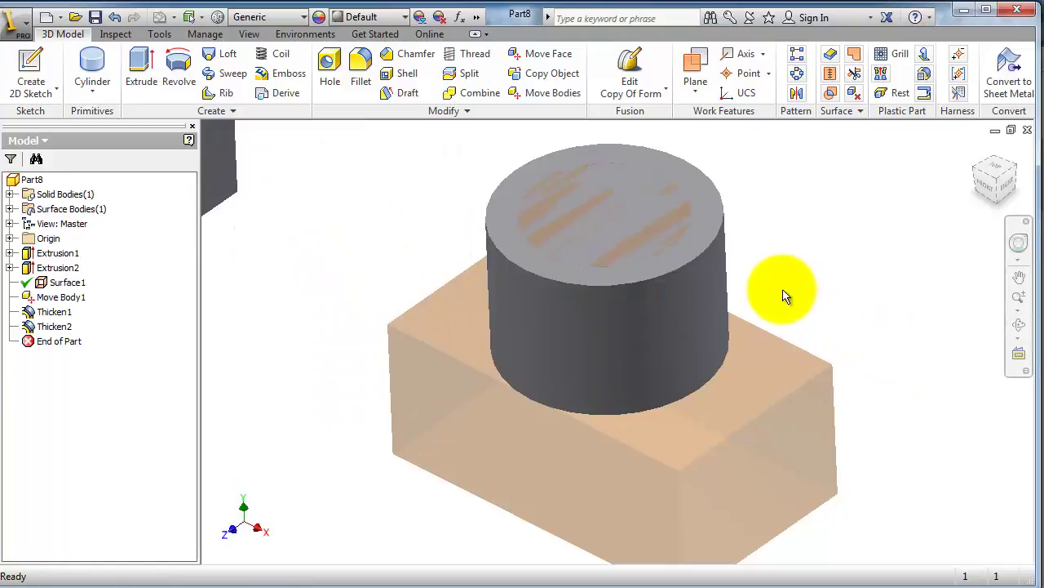
{"action": "mouse_move", "coordinate": [781, 294]}
{"action": "middle_mouse_down", "text": "shift"}
{"action": "mouse_move", "coordinate": [725, 289]}
{"action": "mouse_move", "coordinate": [774, 299]}
{"action": "mouse_move", "coordinate": [751, 317]}
{"action": "middle_mouse_up", "text": "shift"}
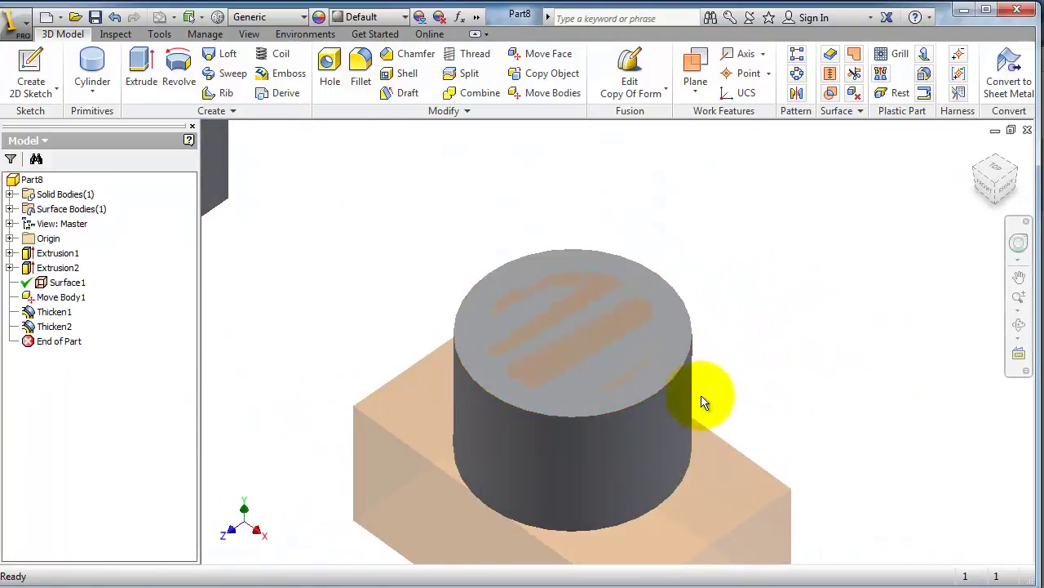
{"action": "mouse_move", "coordinate": [729, 380]}
{"action": "middle_mouse_down", "text": "shift"}
{"action": "mouse_move", "coordinate": [726, 348]}
{"action": "mouse_move", "coordinate": [737, 366]}
{"action": "mouse_move", "coordinate": [645, 353]}
{"action": "mouse_move", "coordinate": [742, 356]}
{"action": "middle_mouse_up", "text": "shift"}
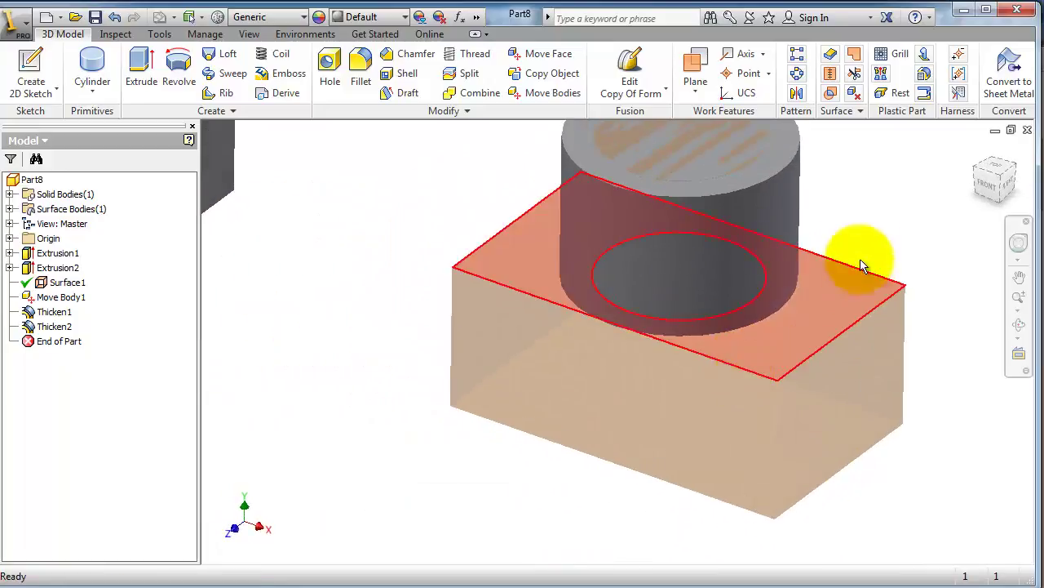
Step: Select the copied block's front, top, right and hidden faces for thickening
{"action": "left_click", "coordinate": [830, 55]}
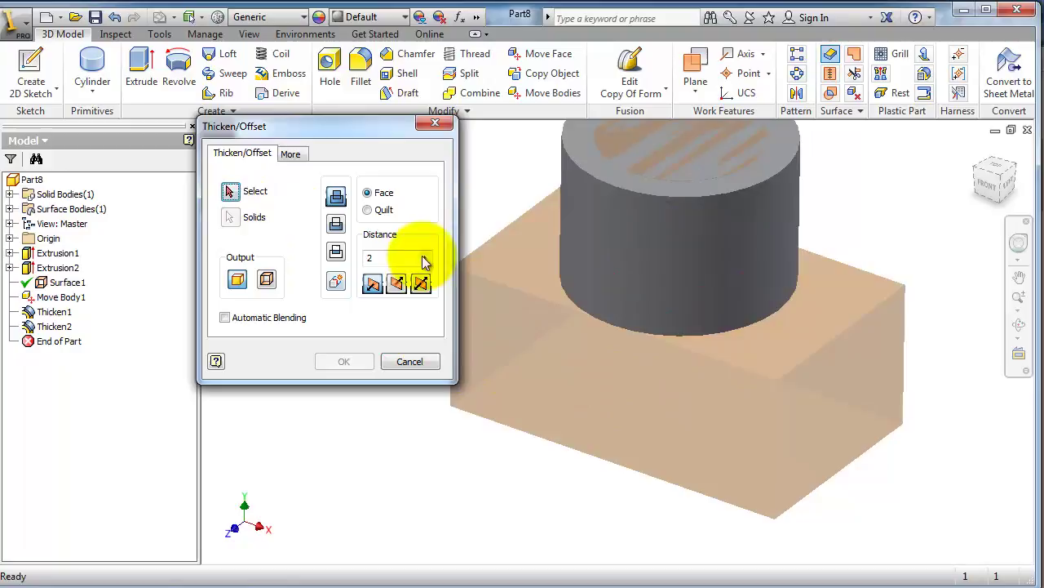
{"action": "left_click", "coordinate": [231, 191]}
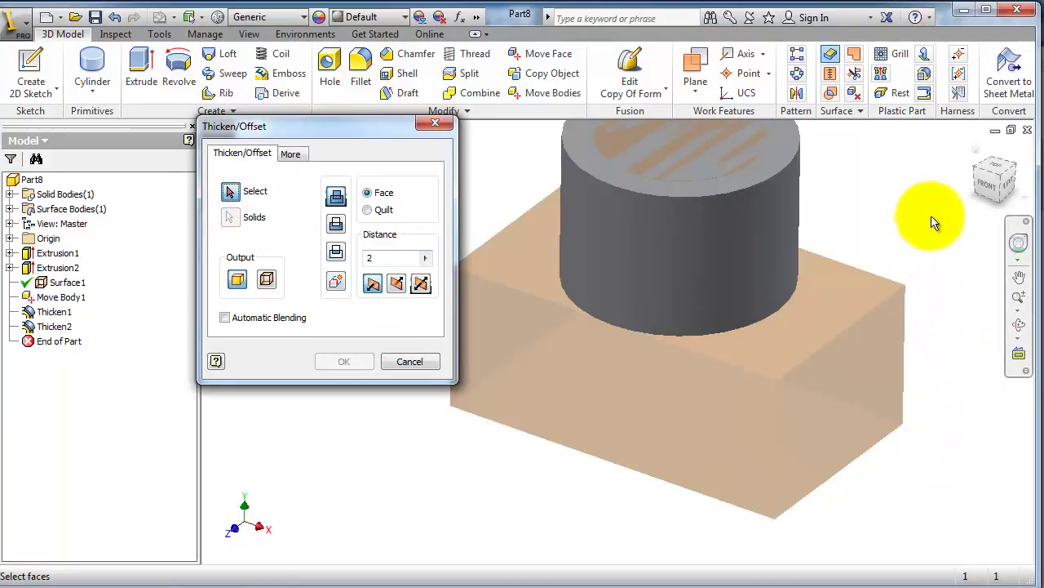
{"action": "left_click", "coordinate": [694, 455]}
{"action": "left_click", "coordinate": [773, 322]}
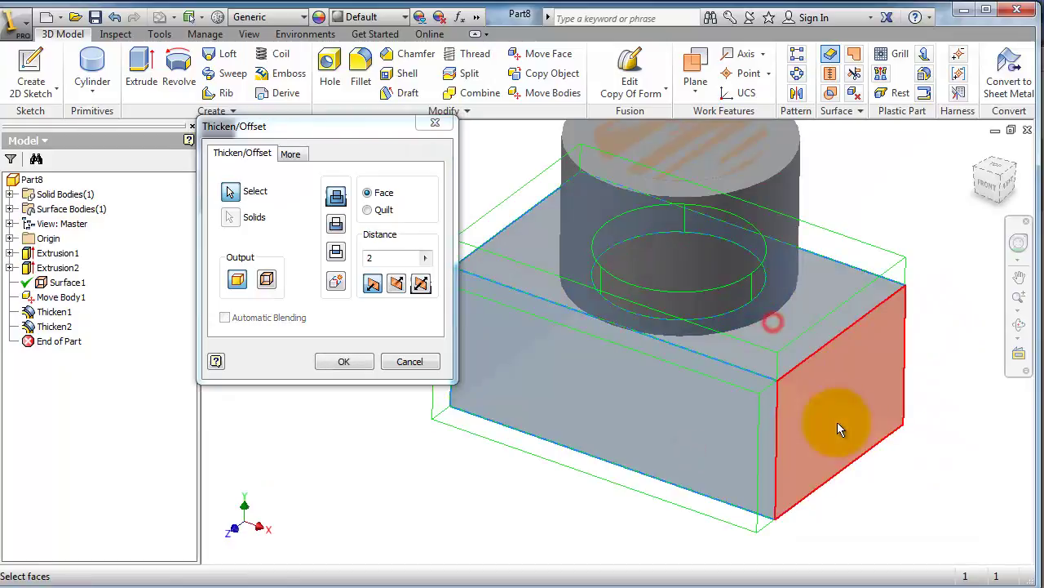
{"action": "left_click", "coordinate": [838, 421]}
{"action": "middle_click_drag", "start_coordinate": [884, 230], "coordinate": [841, 274], "text": "shift"}
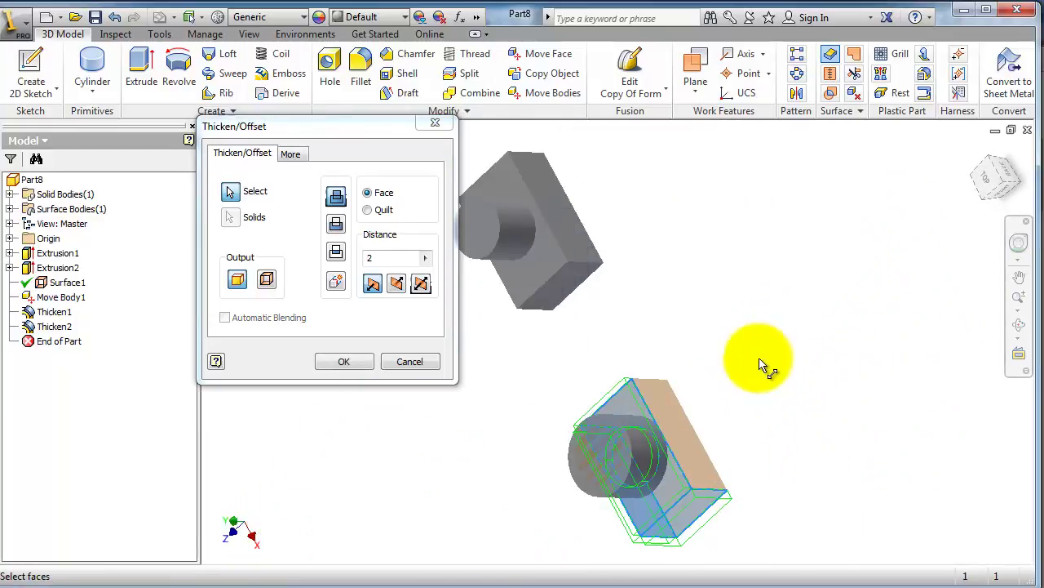
{"action": "middle_click_drag", "start_coordinate": [695, 349], "coordinate": [760, 366], "text": "shift"}
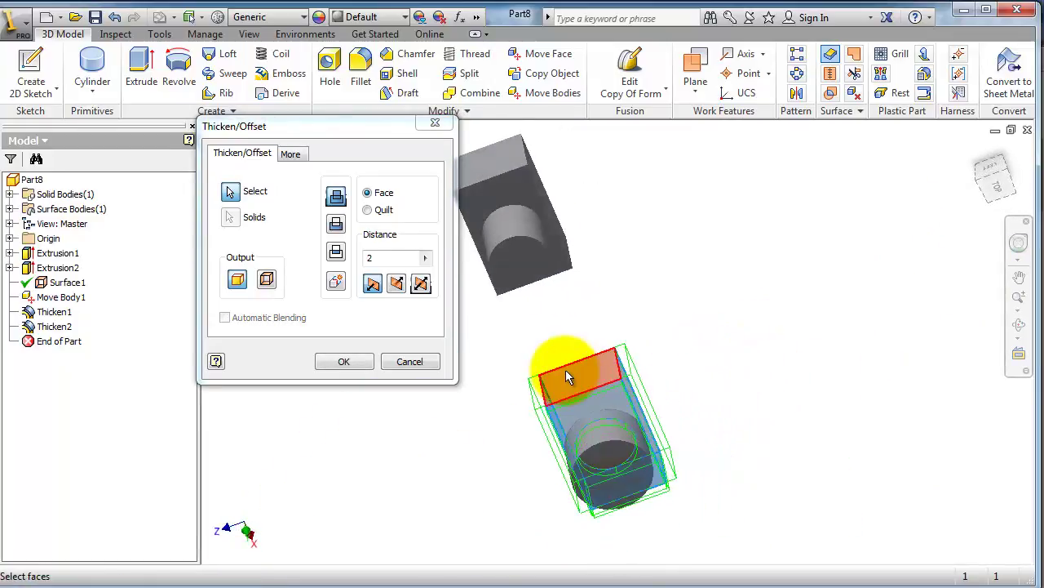
{"action": "mouse_move", "coordinate": [641, 366]}
{"action": "middle_mouse_down", "text": "shift"}
{"action": "mouse_move", "coordinate": [648, 315]}
{"action": "mouse_move", "coordinate": [634, 337]}
{"action": "middle_mouse_up", "text": "shift"}
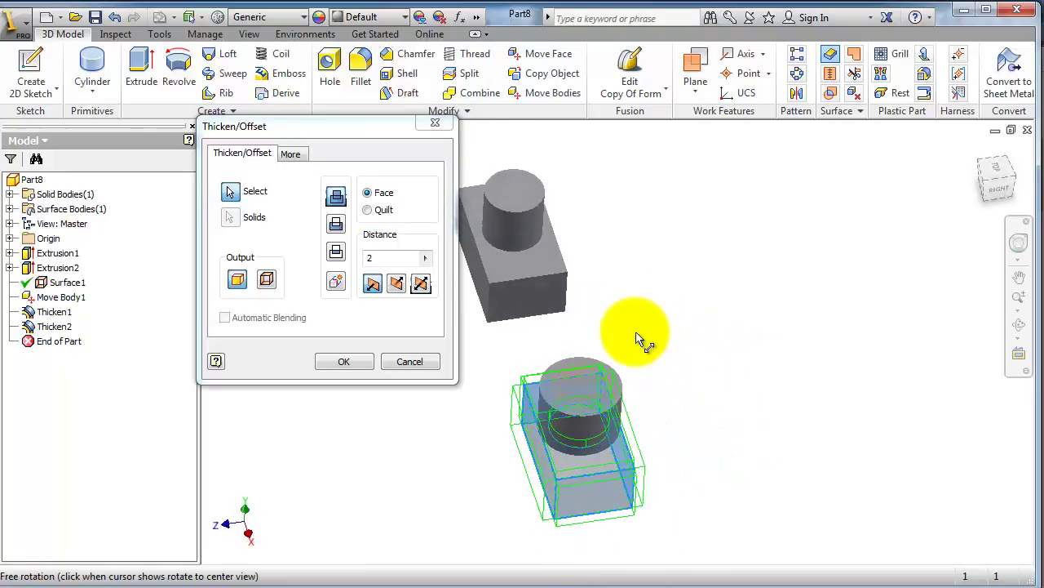
{"action": "scroll", "coordinate": [601, 447], "scroll_direction": "up", "scroll_amount": 3}
Step: Set the thickness distance and apply it as Thicken3
{"action": "left_click_drag", "start_coordinate": [385, 257], "coordinate": [367, 261]}
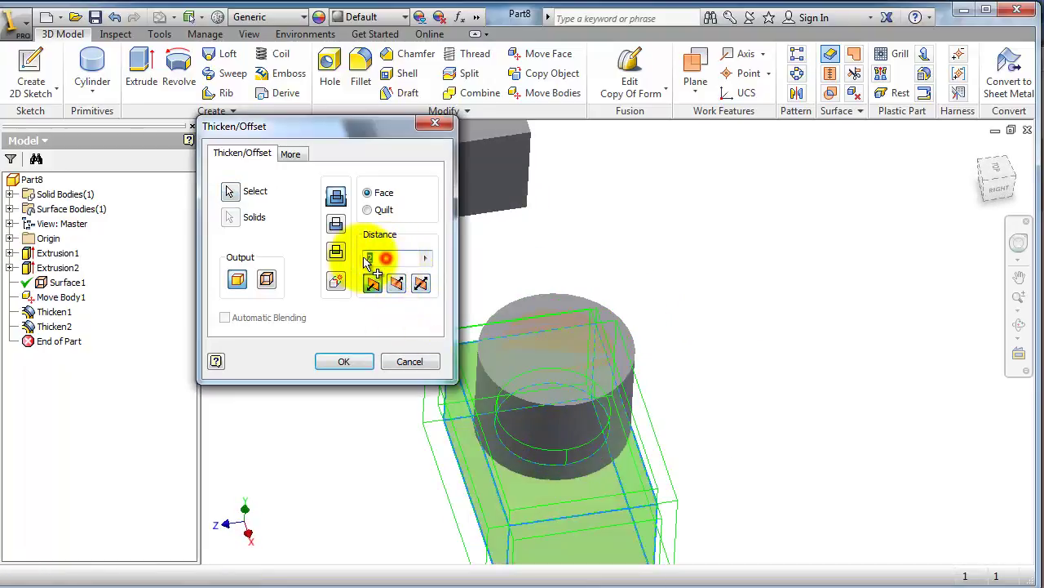
{"action": "type", "text": "1"}
{"action": "left_click", "coordinate": [362, 366]}
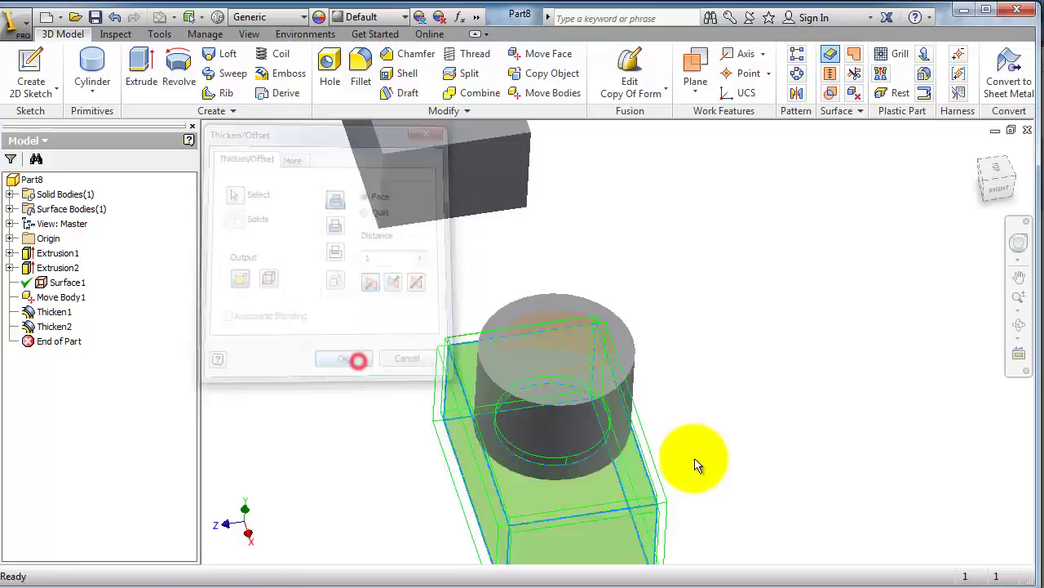
{"action": "mouse_move", "coordinate": [695, 464]}
{"action": "middle_mouse_down"}
{"action": "mouse_move", "coordinate": [730, 416]}
{"action": "mouse_move", "coordinate": [745, 415]}
{"action": "middle_mouse_up"}
{"action": "mouse_move", "coordinate": [624, 395]}
{"action": "middle_mouse_down", "text": "shift"}
{"action": "mouse_move", "coordinate": [758, 389]}
{"action": "mouse_move", "coordinate": [746, 408]}
{"action": "middle_mouse_up", "text": "shift"}
{"action": "mouse_move", "coordinate": [714, 360]}
{"action": "middle_mouse_down", "text": "shift"}
{"action": "mouse_move", "coordinate": [645, 347]}
{"action": "mouse_move", "coordinate": [501, 361]}
{"action": "mouse_move", "coordinate": [456, 346]}
{"action": "mouse_move", "coordinate": [408, 296]}
{"action": "mouse_move", "coordinate": [419, 285]}
{"action": "mouse_move", "coordinate": [466, 338]}
{"action": "mouse_move", "coordinate": [644, 362]}
{"action": "mouse_move", "coordinate": [667, 390]}
{"action": "mouse_move", "coordinate": [553, 350]}
{"action": "mouse_move", "coordinate": [498, 341]}
{"action": "mouse_move", "coordinate": [503, 350]}
{"action": "middle_mouse_up", "text": "shift"}
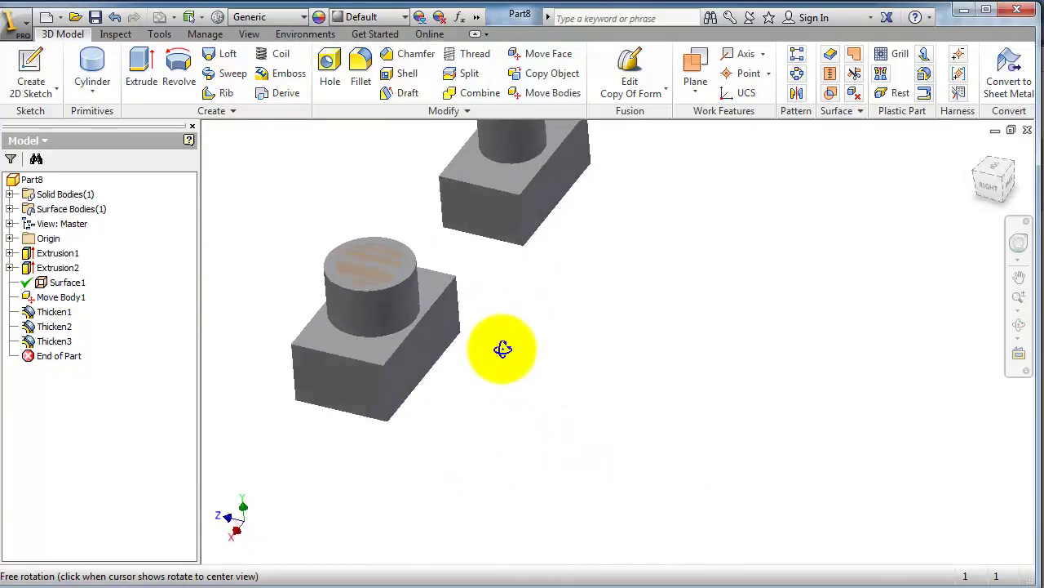
{"action": "scroll", "coordinate": [497, 245], "scroll_direction": "up", "scroll_amount": 2}
{"action": "mouse_move", "coordinate": [495, 243]}
{"action": "middle_mouse_down", "text": "shift"}
{"action": "mouse_move", "coordinate": [452, 231]}
{"action": "mouse_move", "coordinate": [502, 185]}
{"action": "mouse_move", "coordinate": [553, 298]}
{"action": "mouse_move", "coordinate": [503, 181]}
{"action": "mouse_move", "coordinate": [485, 196]}
{"action": "mouse_move", "coordinate": [520, 275]}
{"action": "mouse_move", "coordinate": [599, 297]}
{"action": "mouse_move", "coordinate": [726, 294]}
{"action": "mouse_move", "coordinate": [808, 255]}
{"action": "middle_mouse_up", "text": "shift"}
{"action": "scroll", "coordinate": [665, 219], "scroll_direction": "up", "scroll_amount": 3}
{"action": "scroll", "coordinate": [654, 216], "scroll_direction": "up", "scroll_amount": 2}
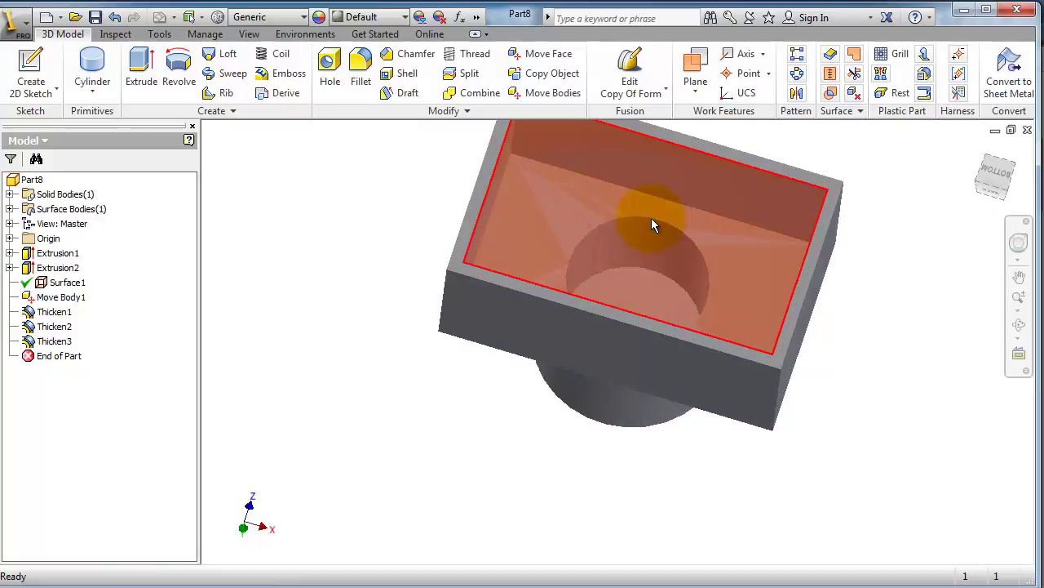
{"action": "mouse_move", "coordinate": [654, 216]}
{"action": "middle_mouse_down", "text": "shift"}
{"action": "mouse_move", "coordinate": [657, 275]}
{"action": "mouse_move", "coordinate": [658, 251]}
{"action": "mouse_move", "coordinate": [629, 221]}
{"action": "mouse_move", "coordinate": [661, 237]}
{"action": "mouse_move", "coordinate": [630, 207]}
{"action": "mouse_move", "coordinate": [641, 244]}
{"action": "mouse_move", "coordinate": [554, 227]}
{"action": "mouse_move", "coordinate": [567, 294]}
{"action": "mouse_move", "coordinate": [563, 190]}
{"action": "mouse_move", "coordinate": [582, 257]}
{"action": "middle_mouse_up", "text": "shift"}
{"action": "scroll", "coordinate": [641, 237], "scroll_direction": "down", "scroll_amount": 3}
{"action": "scroll", "coordinate": [582, 256], "scroll_direction": "up", "scroll_amount": 3}
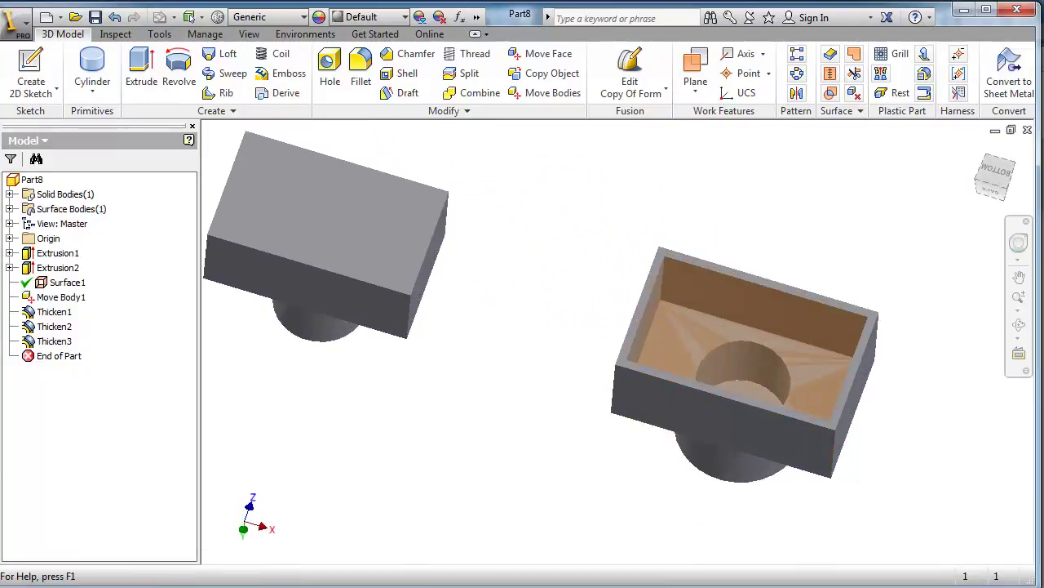